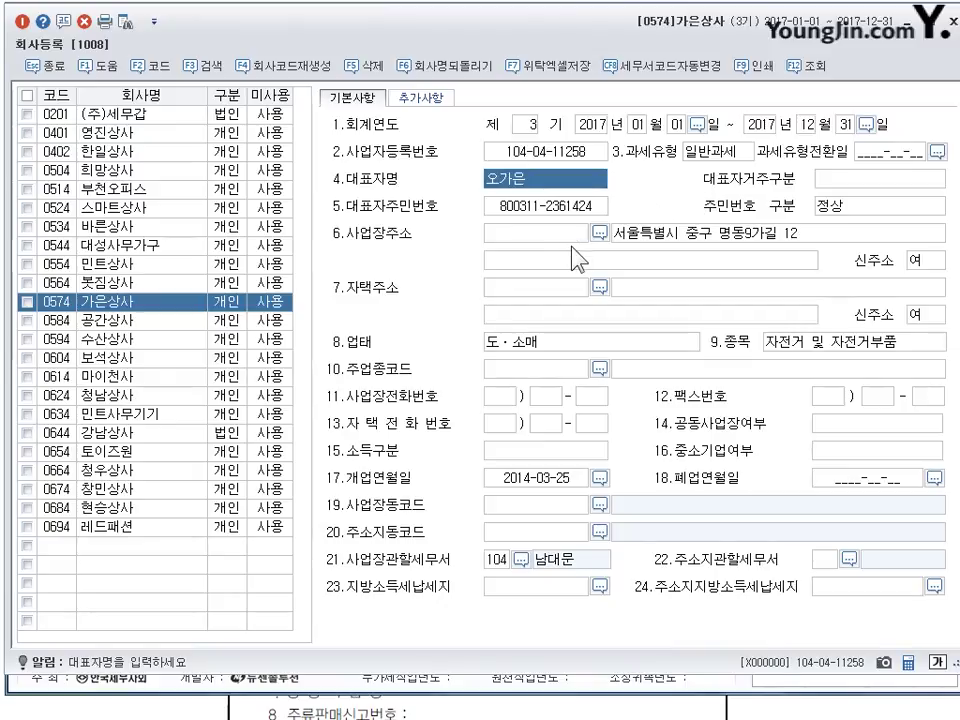
- Change 가은상사's business start date (개업연월일) to 2015-03-25
click(531, 212)
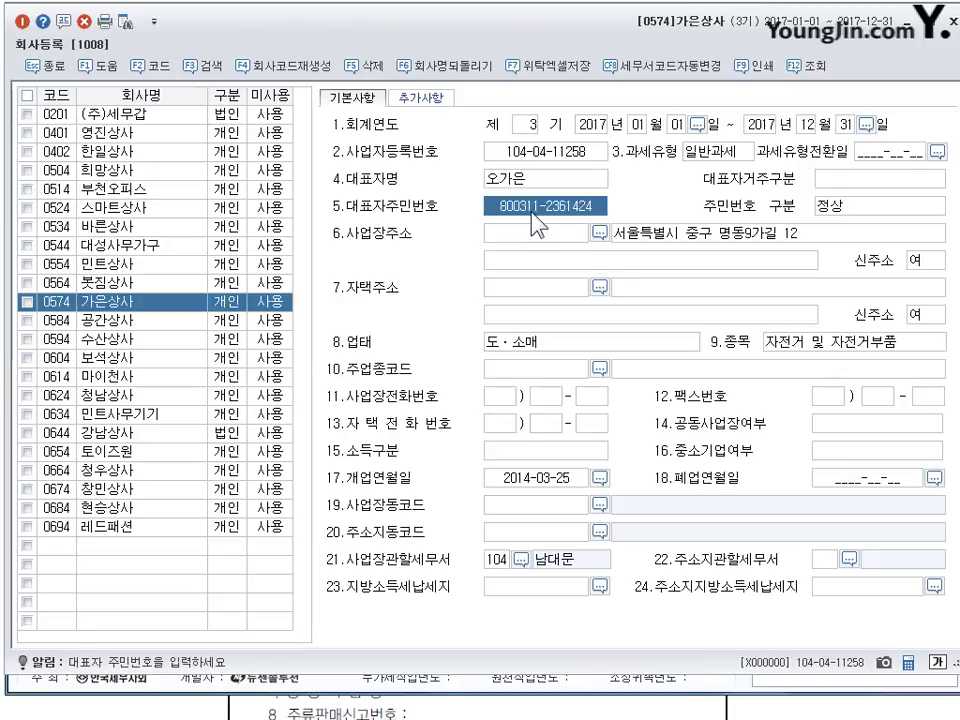
click(528, 485)
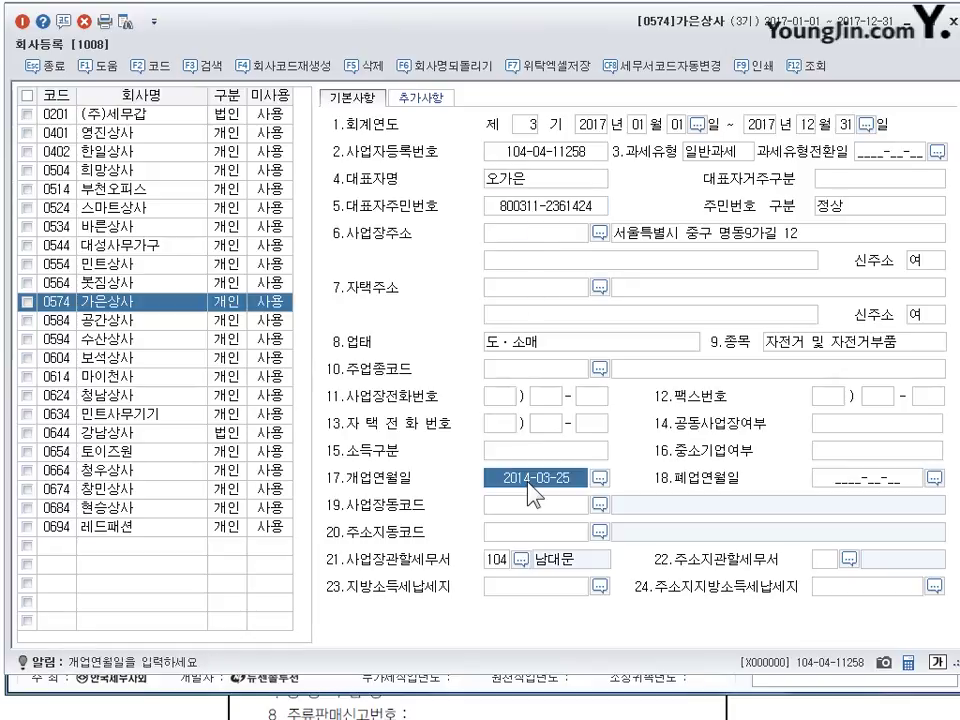
click(528, 484)
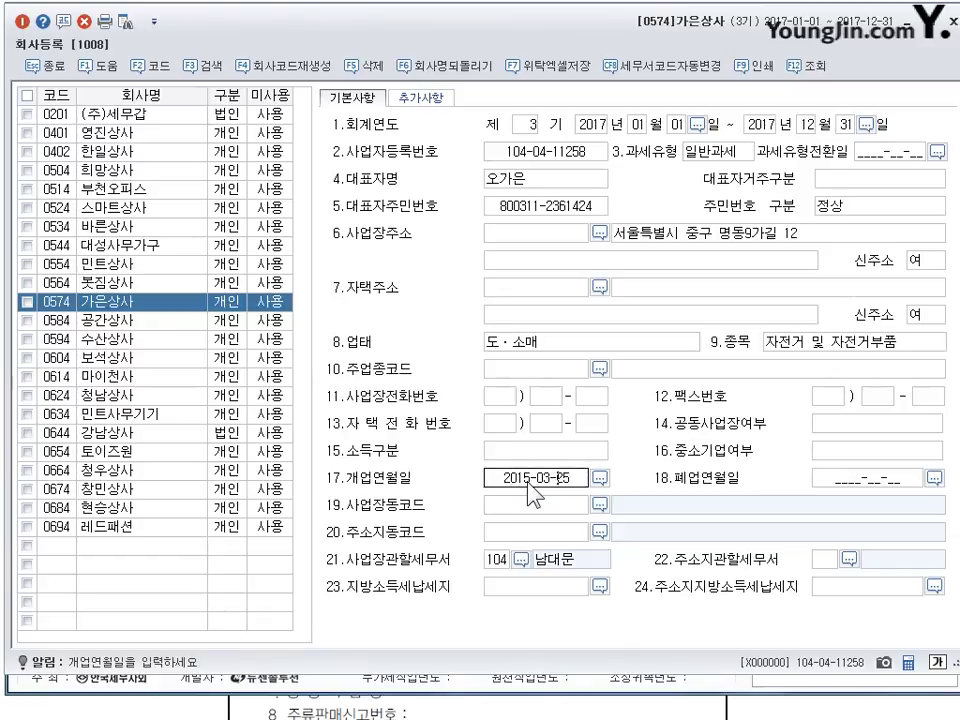
key(Return)
click(528, 490)
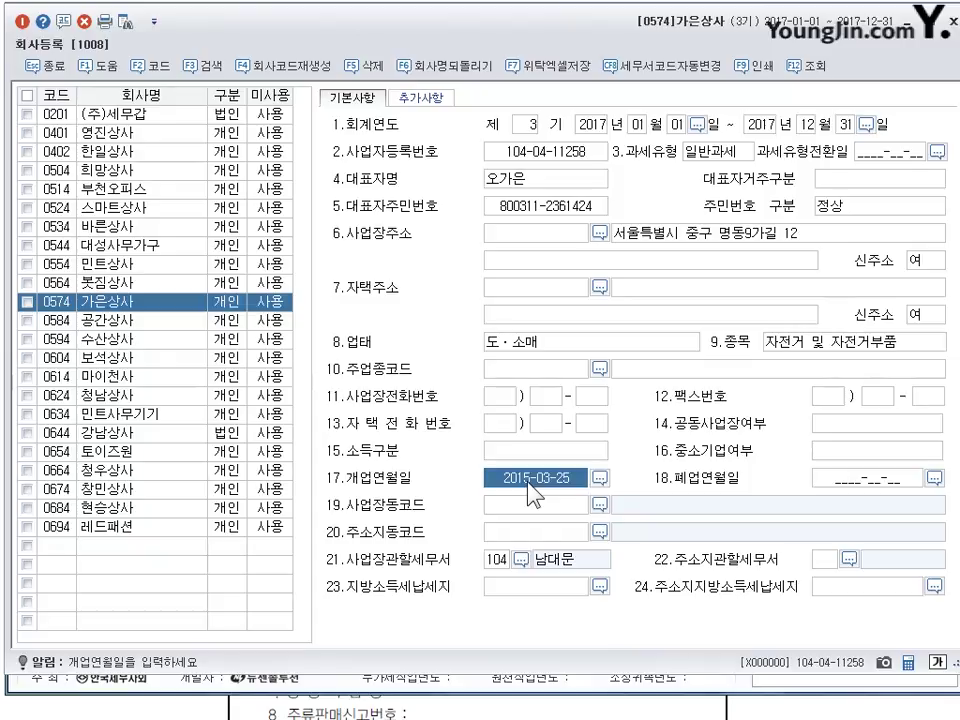
- Replace the 종목 with 컴퓨터 및 컴퓨터부품
click(724, 243)
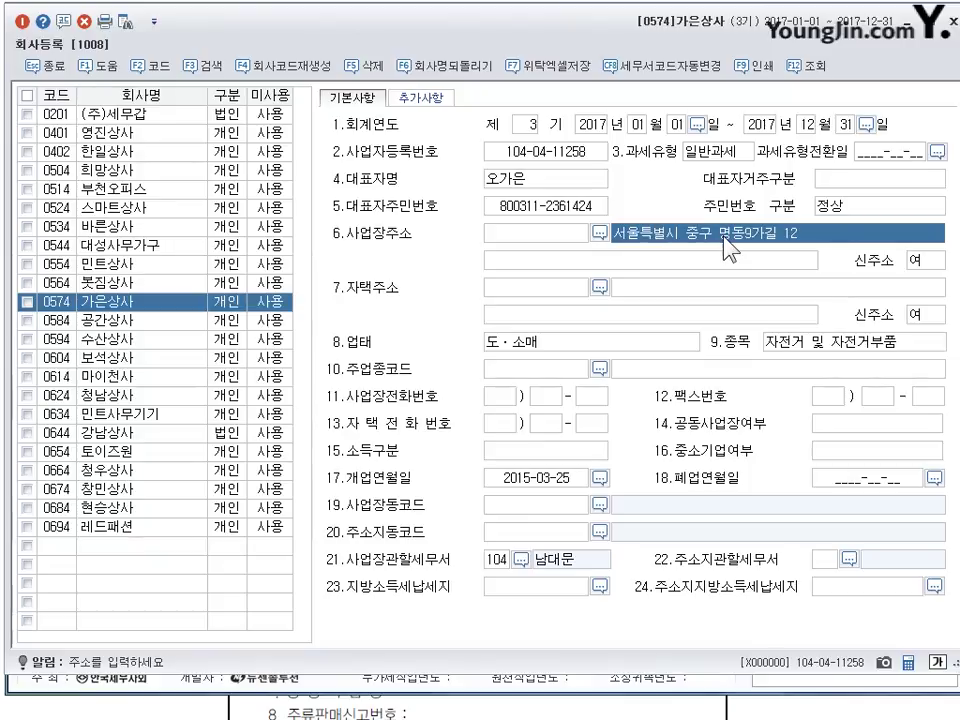
click(560, 342)
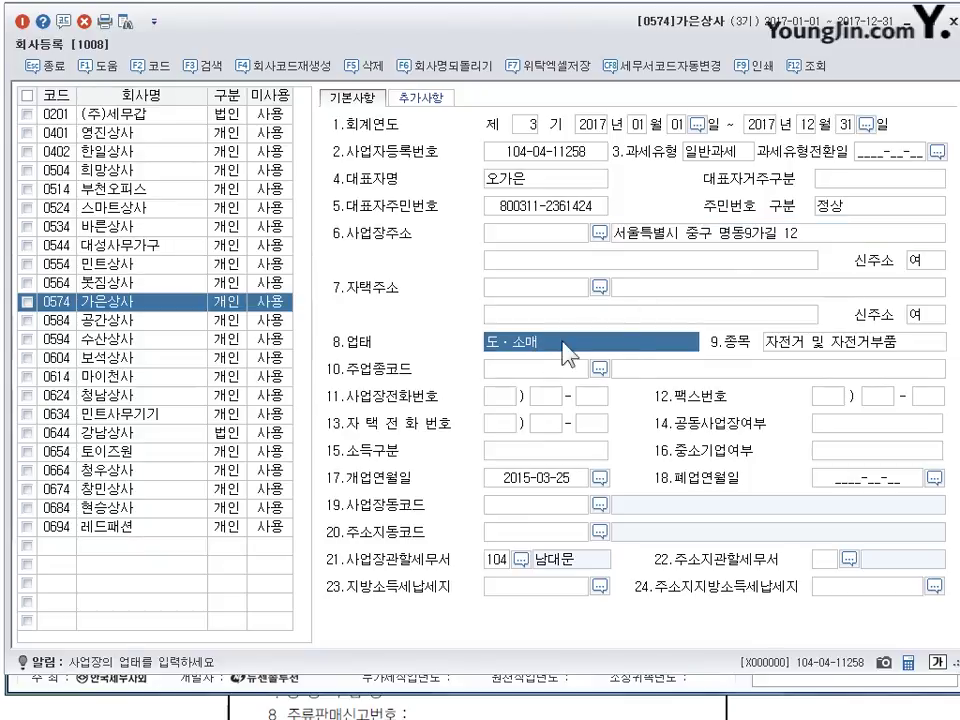
click(852, 342)
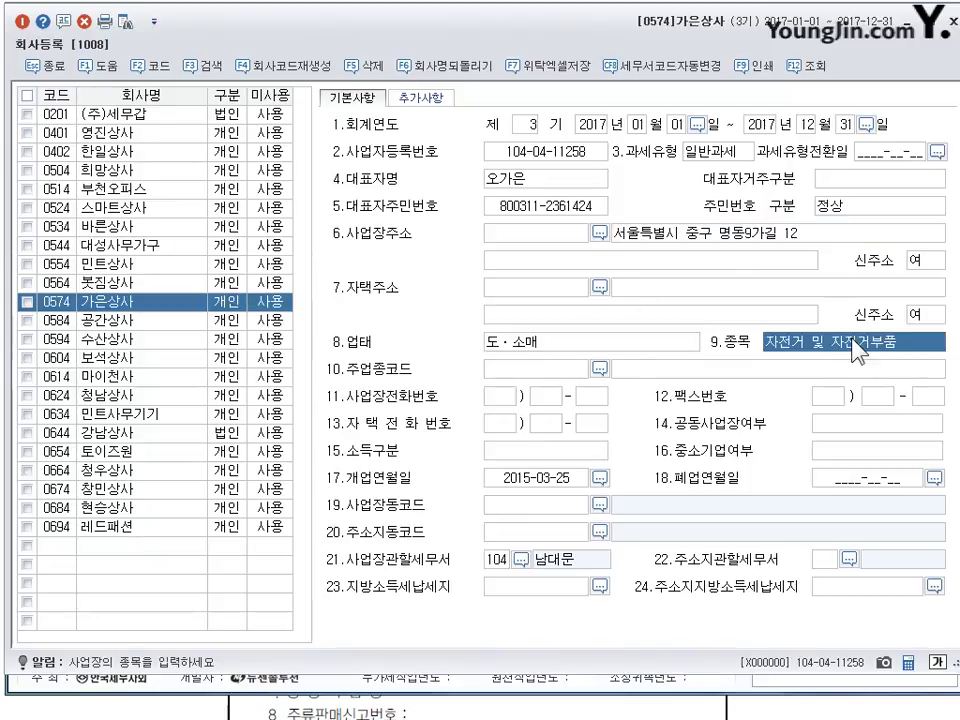
text(컴치)
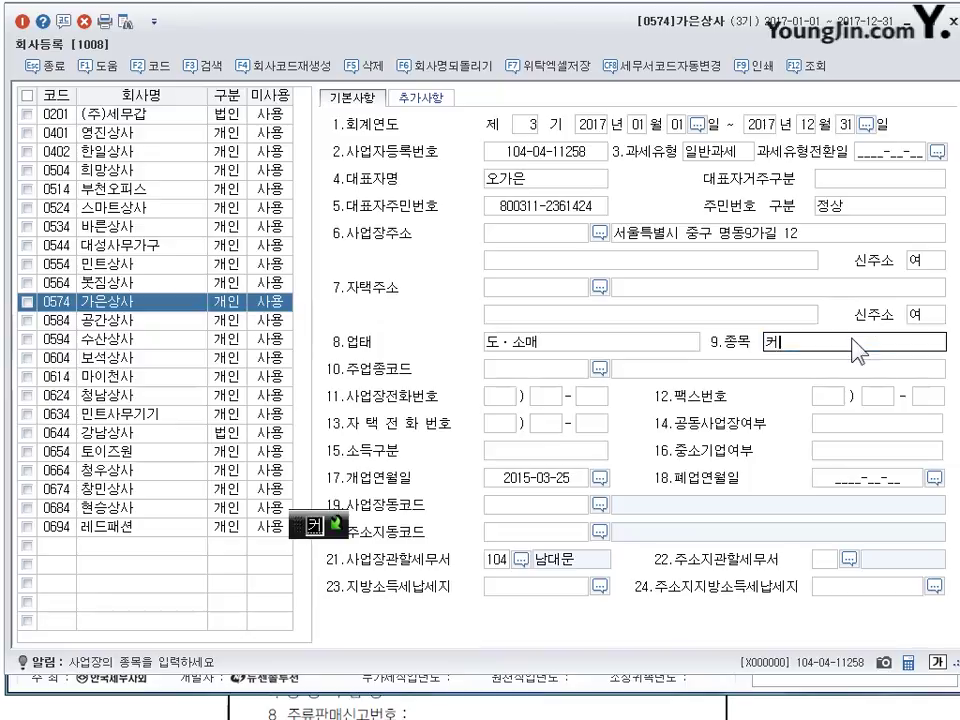
text(퓨터)
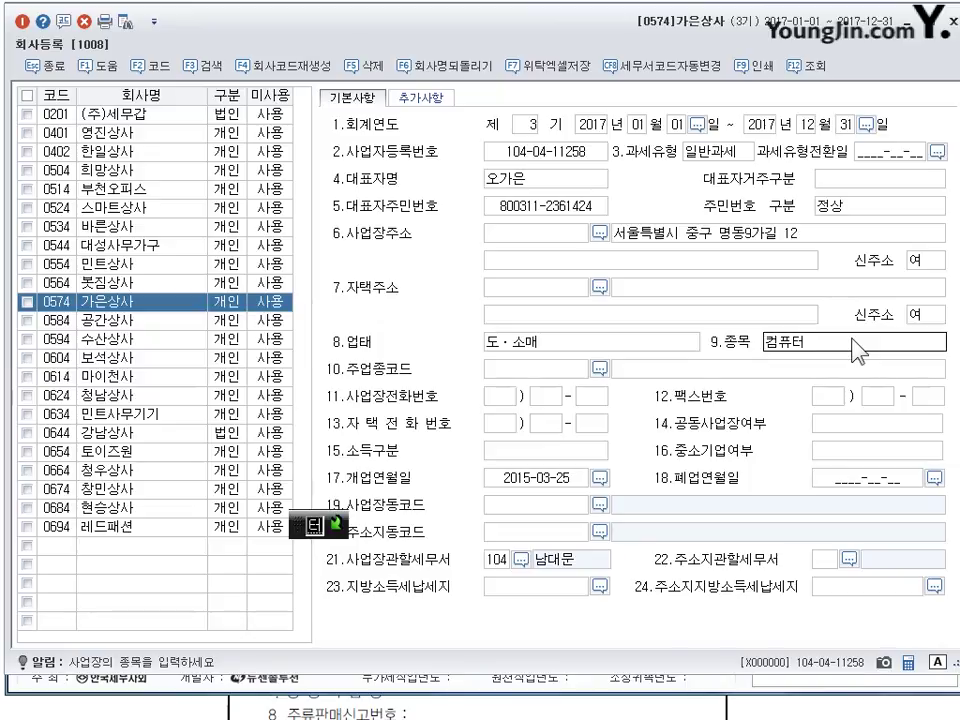
text( 및 컴퓨터부품)
key(Return)
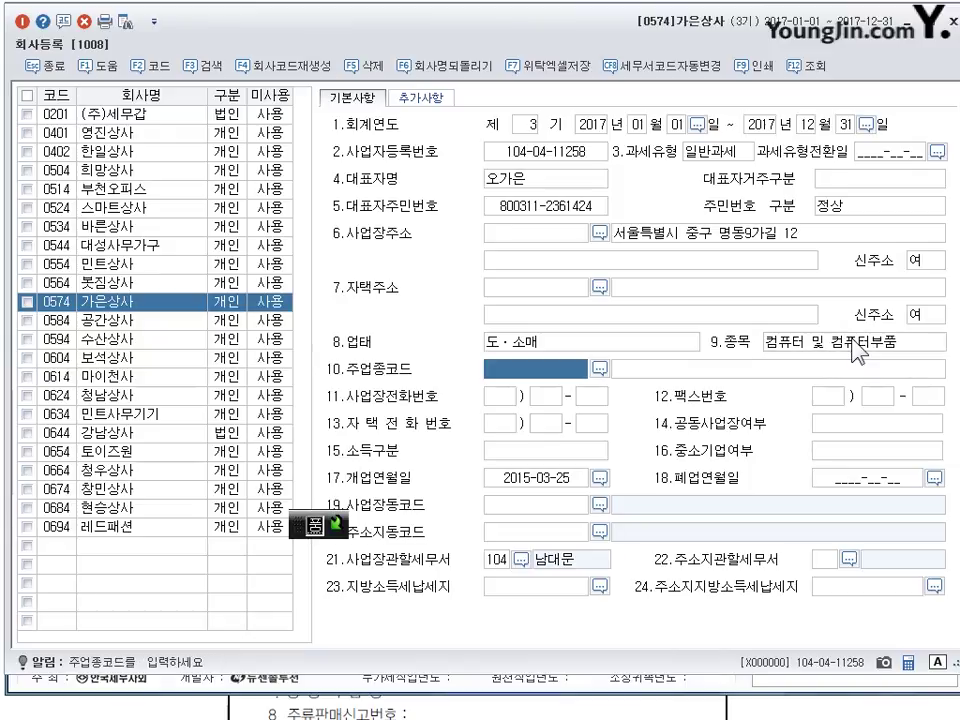
click(827, 350)
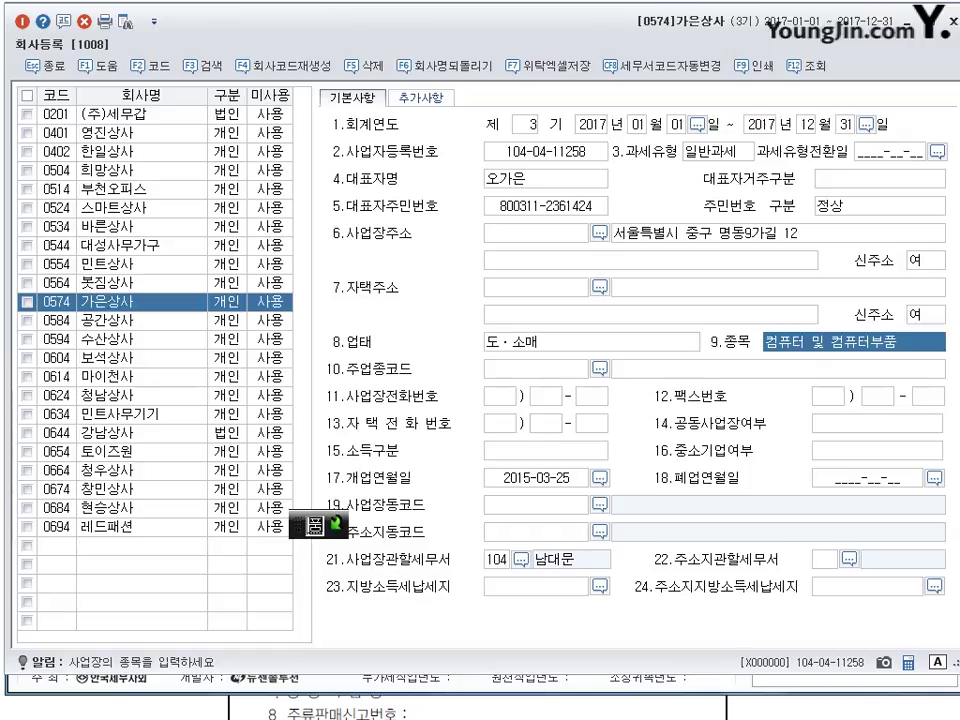
- Close 회사등록 and scroll the textbook to read the next question
key(Escape)
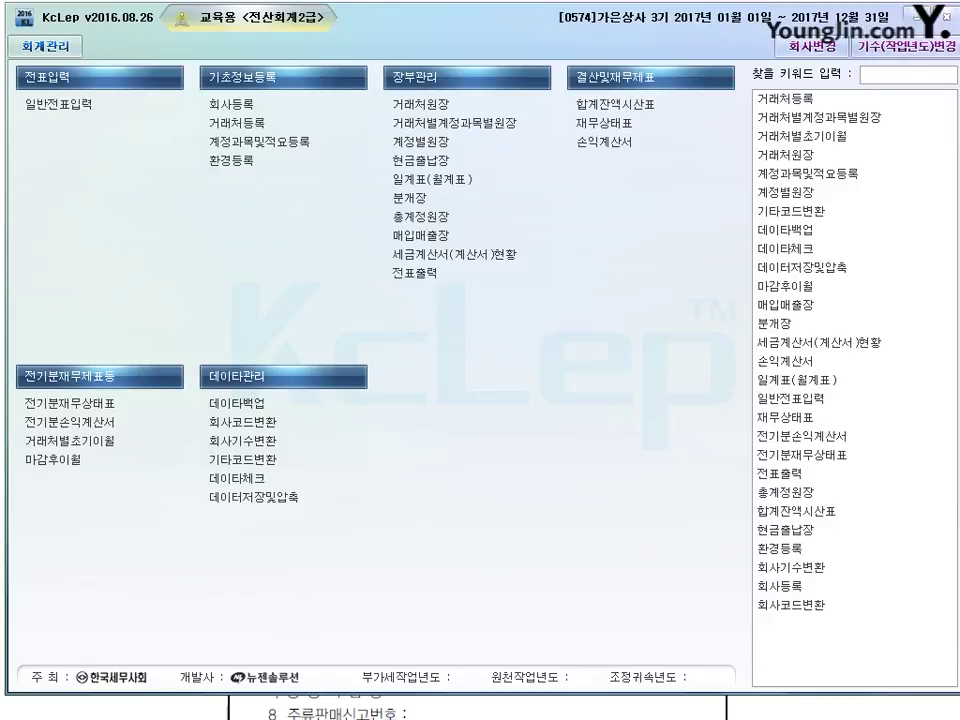
key(alt+Tab)
scroll(392, 386, down, 10)
scroll(351, 305, down, 5)
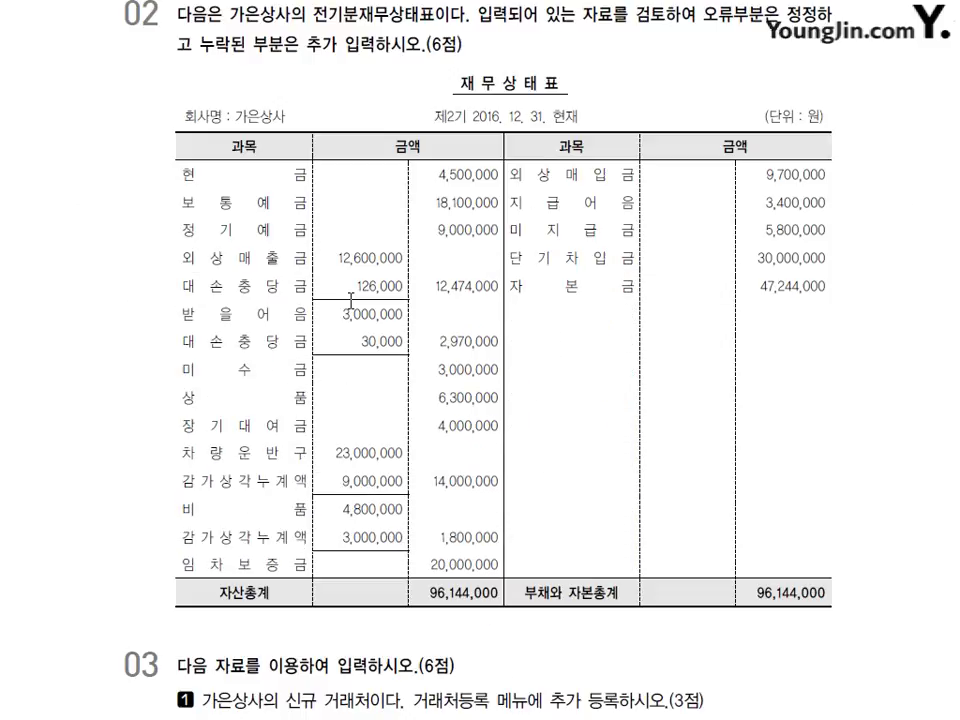
scroll(351, 297, up, 1)
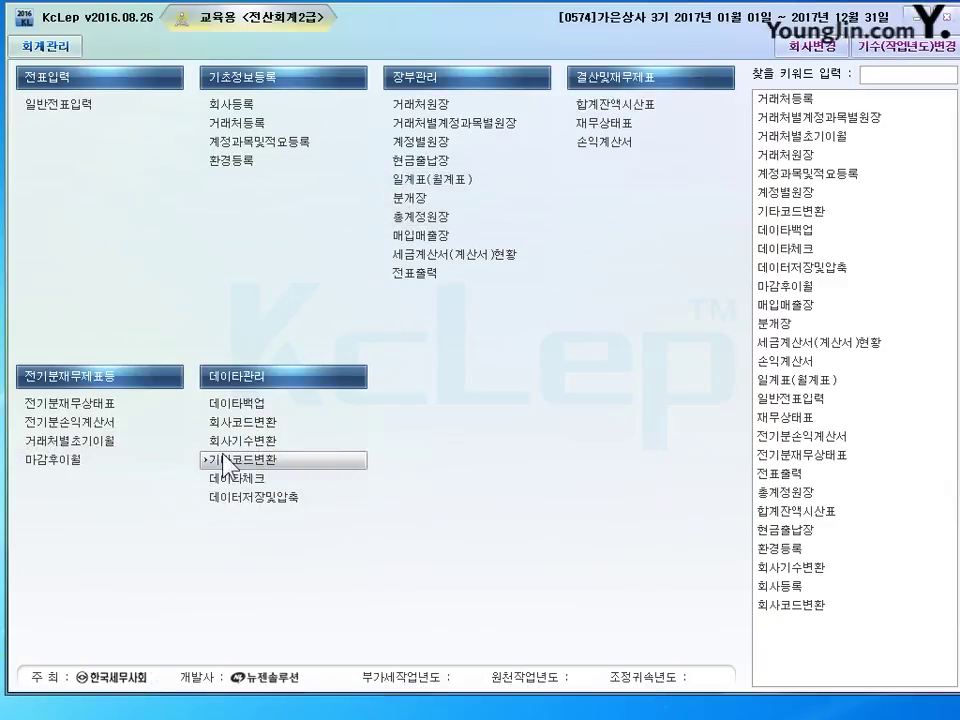
- In 전기분재무상태표, correct the 0103 deposit amount to 18,100,000
click(84, 404)
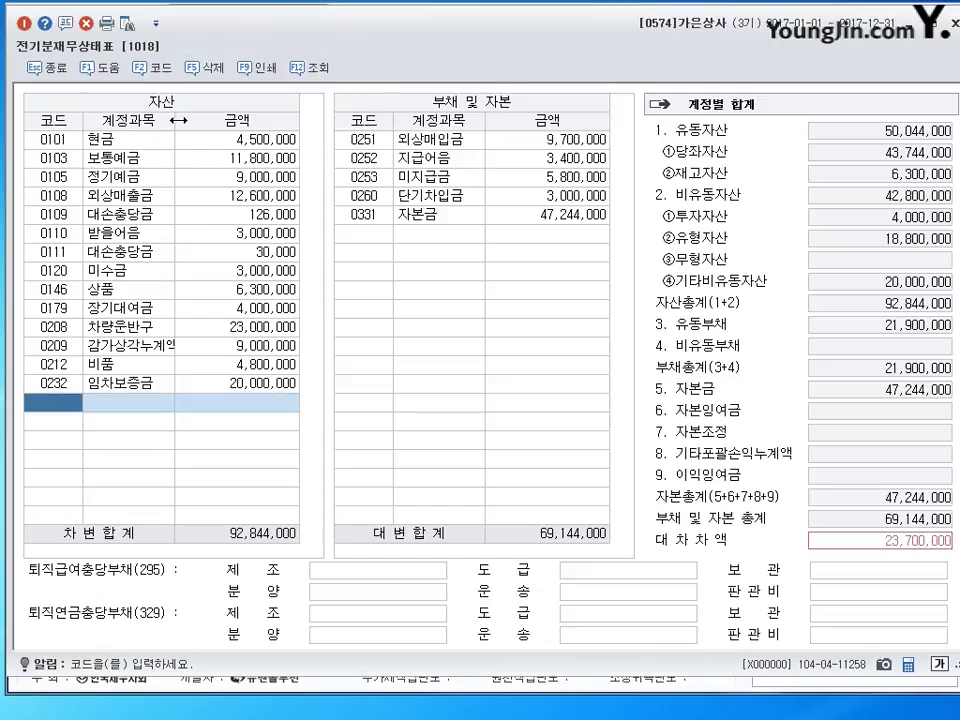
drag(178, 119, 184, 119)
click(245, 140)
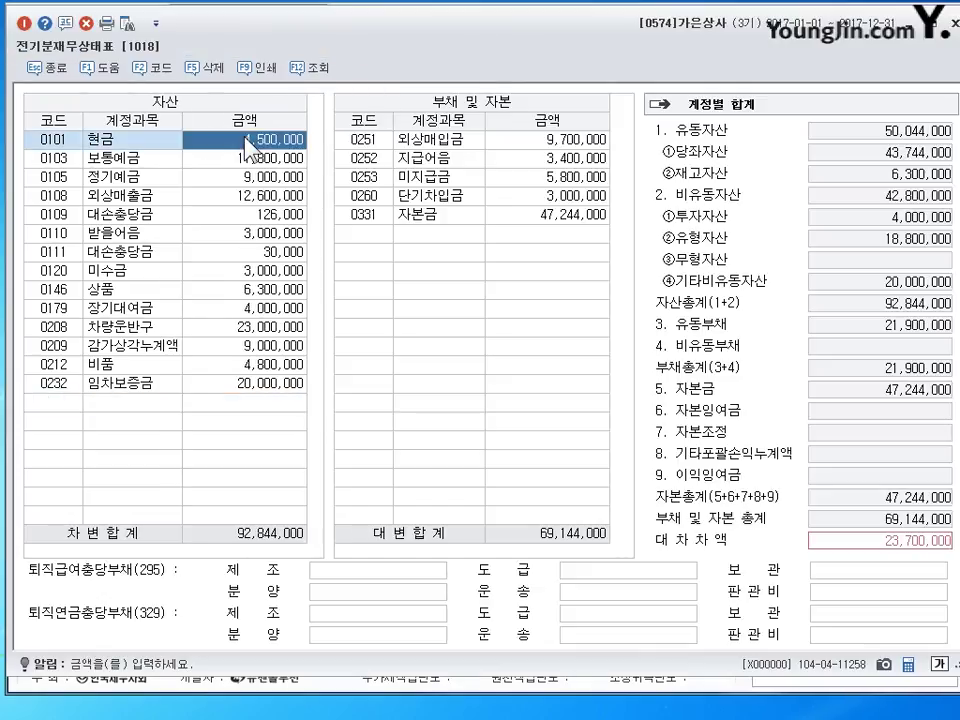
click(242, 157)
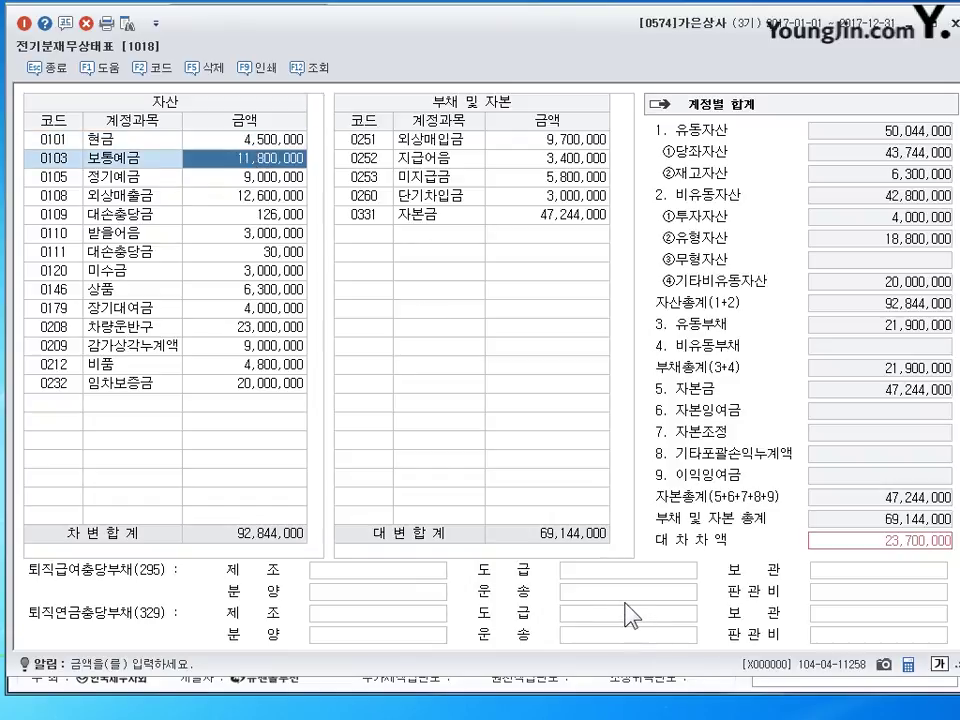
text(18100000)
key(Return)
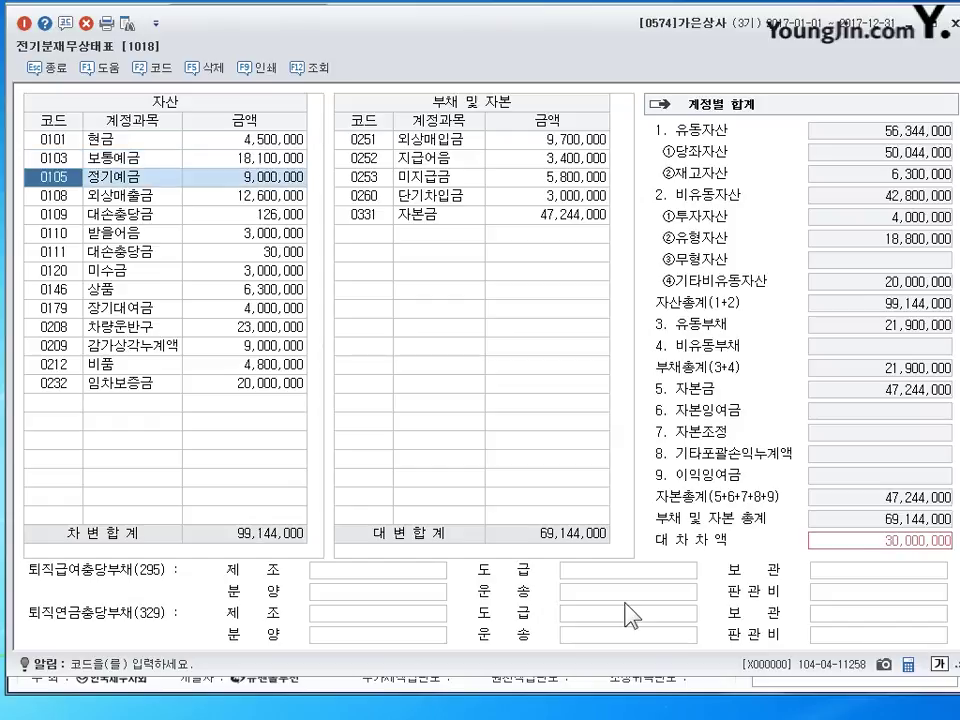
- Add account 0213 감가상각누계액 with 3,000,000 below the assets and re-sort the sheet
key(Down)
key(Down)
key(Down)
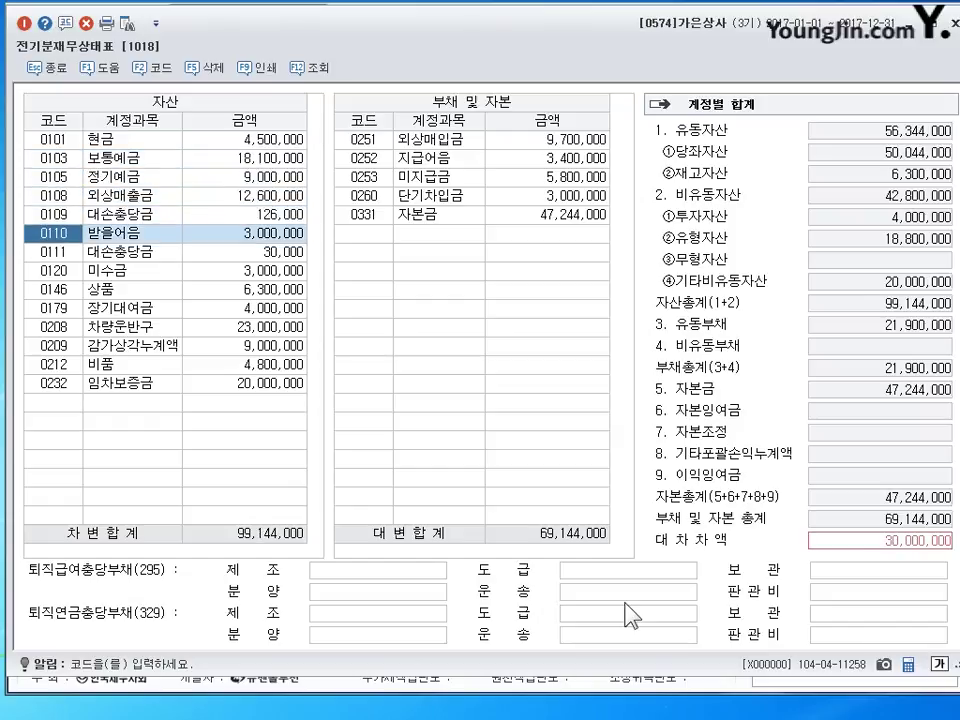
key(Down)
key(Down)
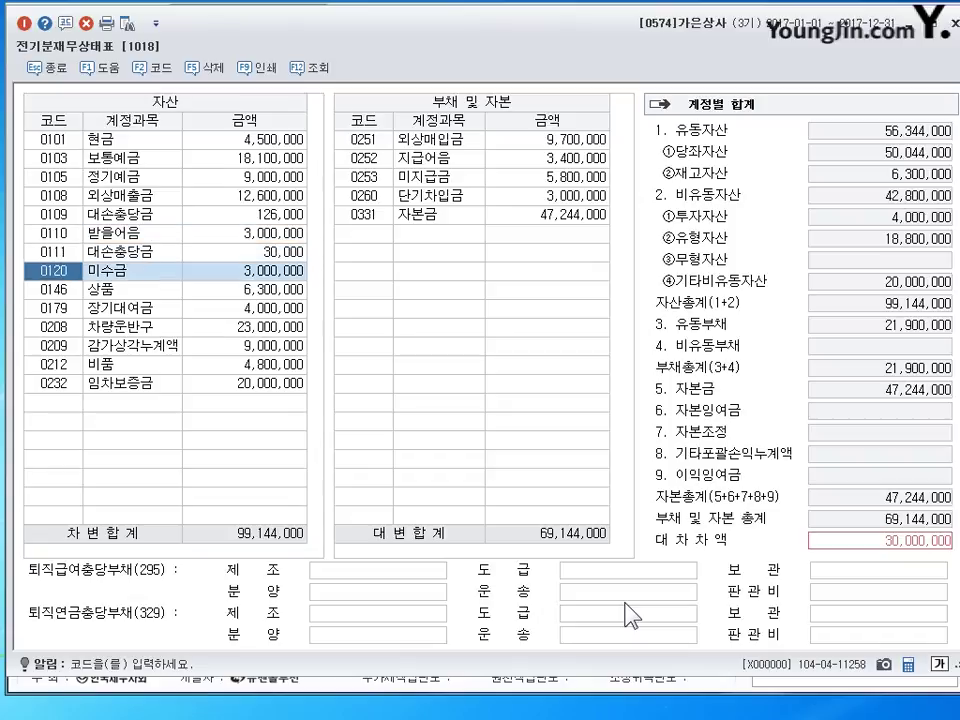
key(Down)
key(Down)
key(Down)
key(Down)
key(Down)
key(Down)
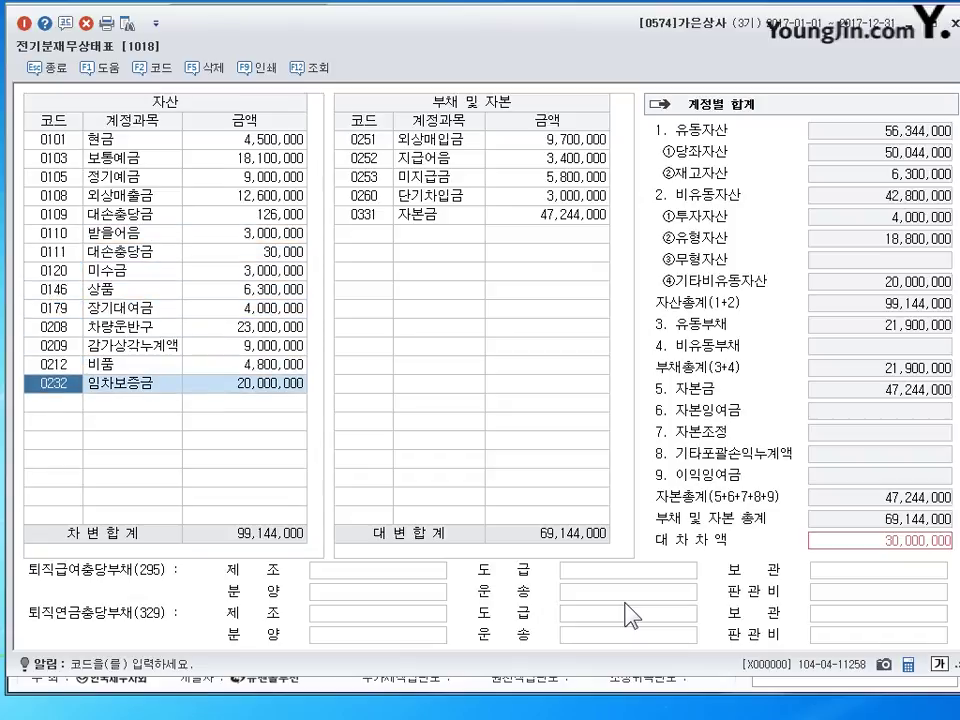
key(Down)
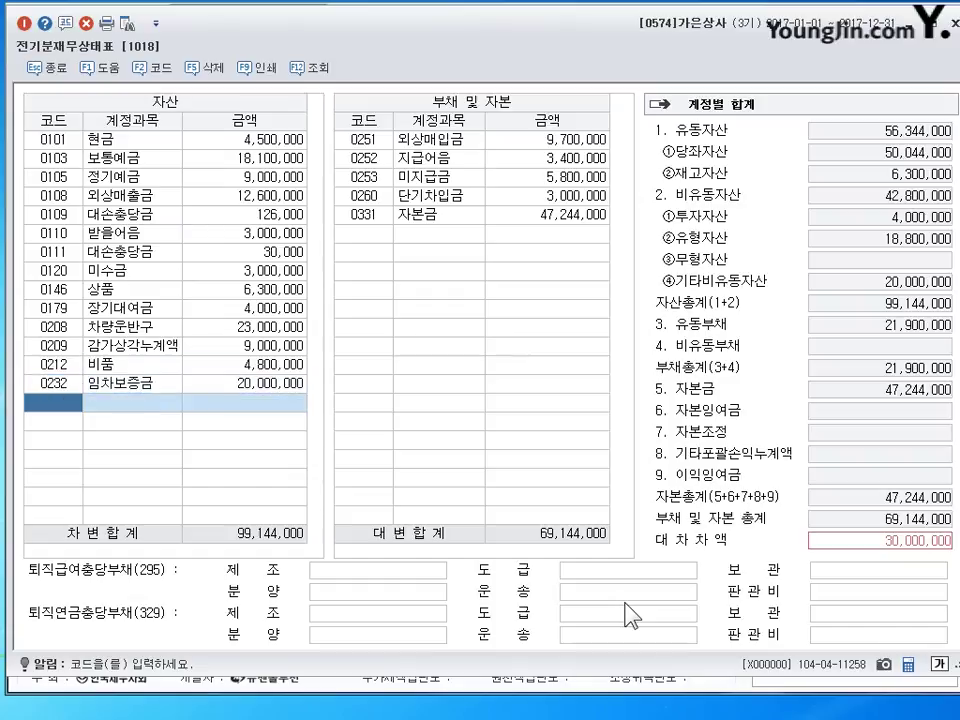
text(213)
key(Return)
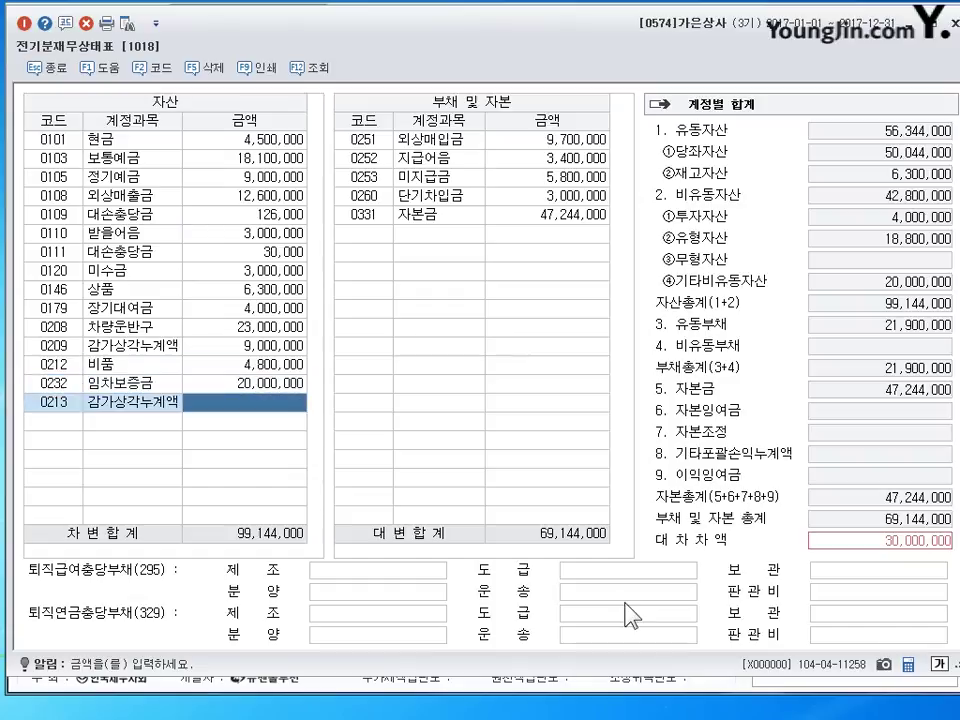
text(3000000)
key(Return)
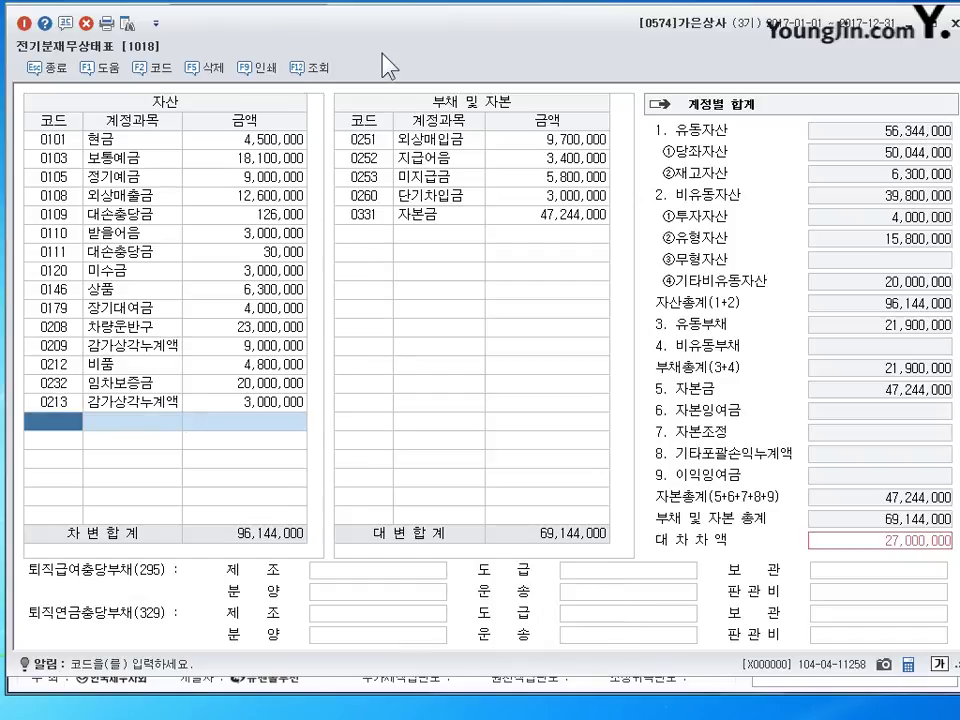
click(312, 70)
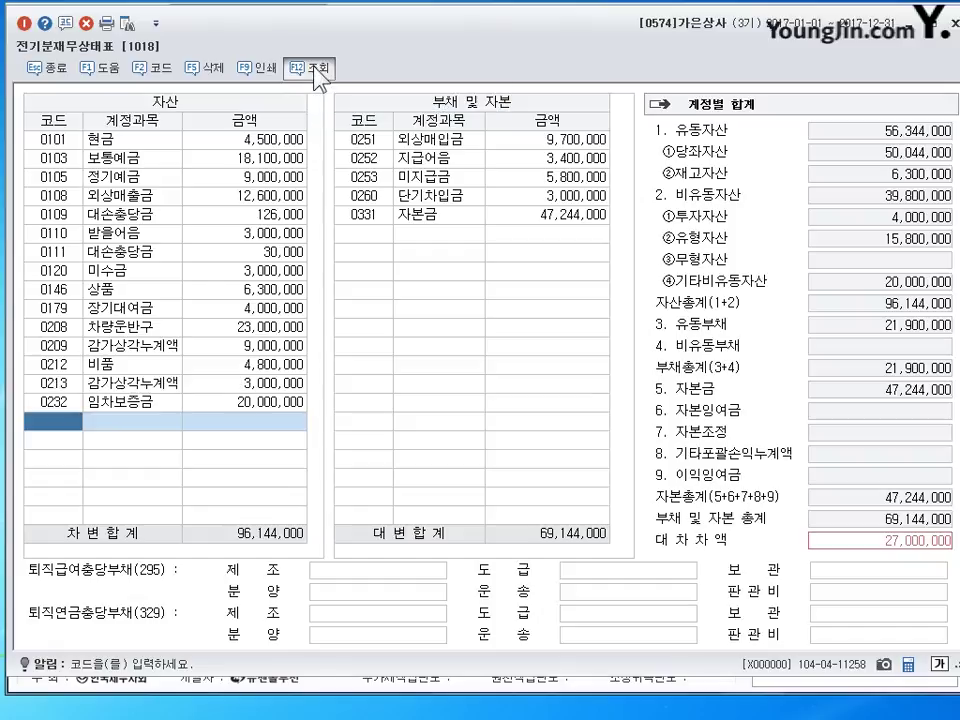
click(111, 388)
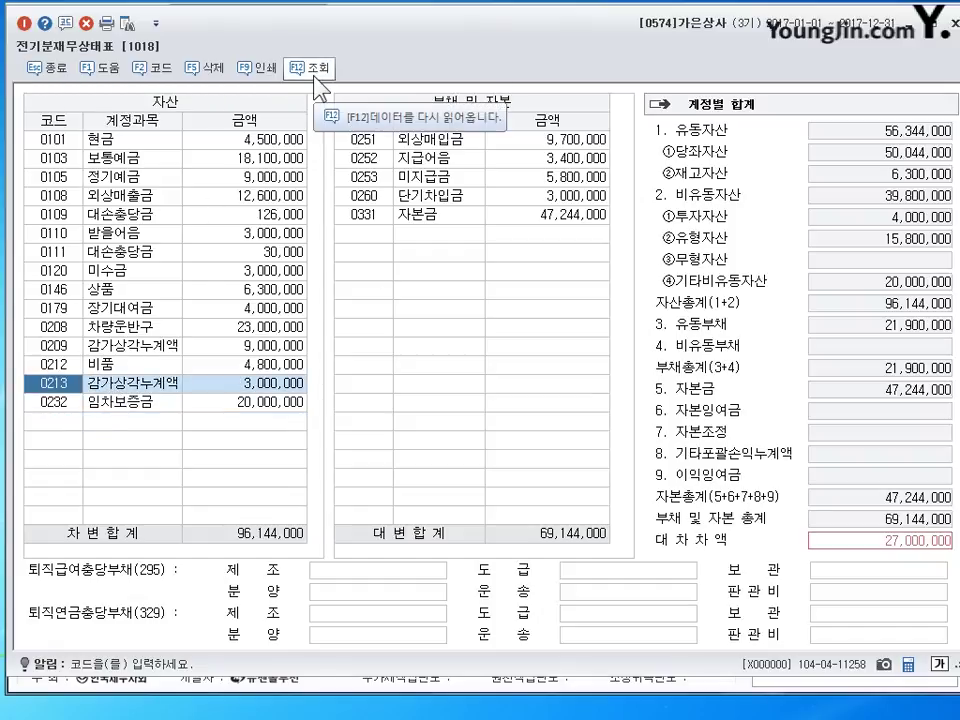
- Set 0260 단기차입금 to 30,000,000 and close the balance sheet
click(574, 145)
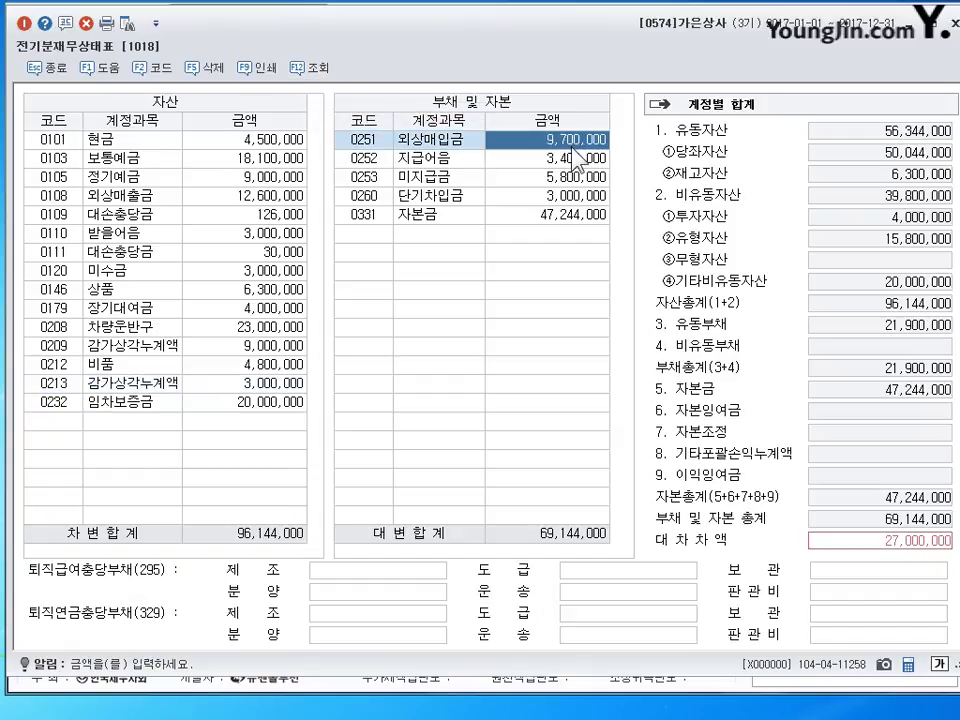
key(Return)
key(Return)
key(Return)
text(3)
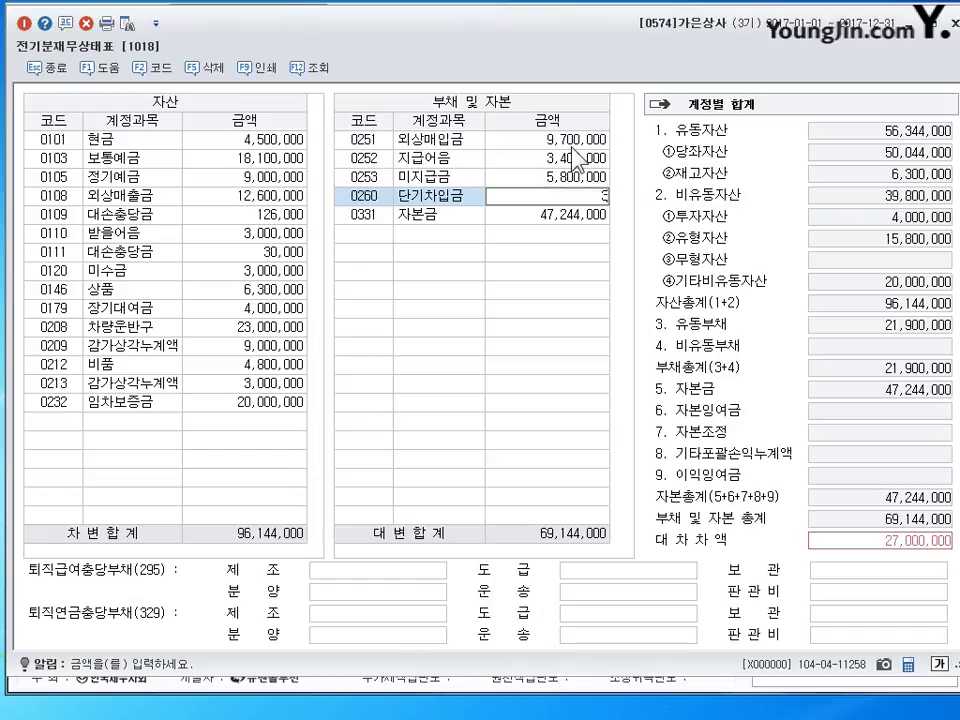
text(0,000,000)
key(Return)
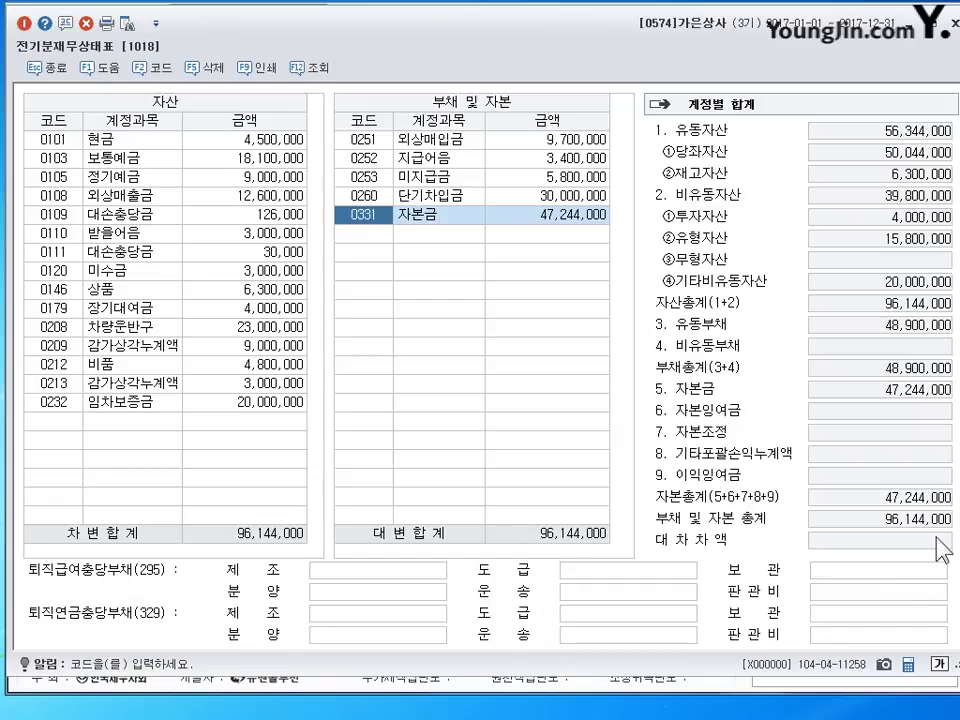
click(950, 18)
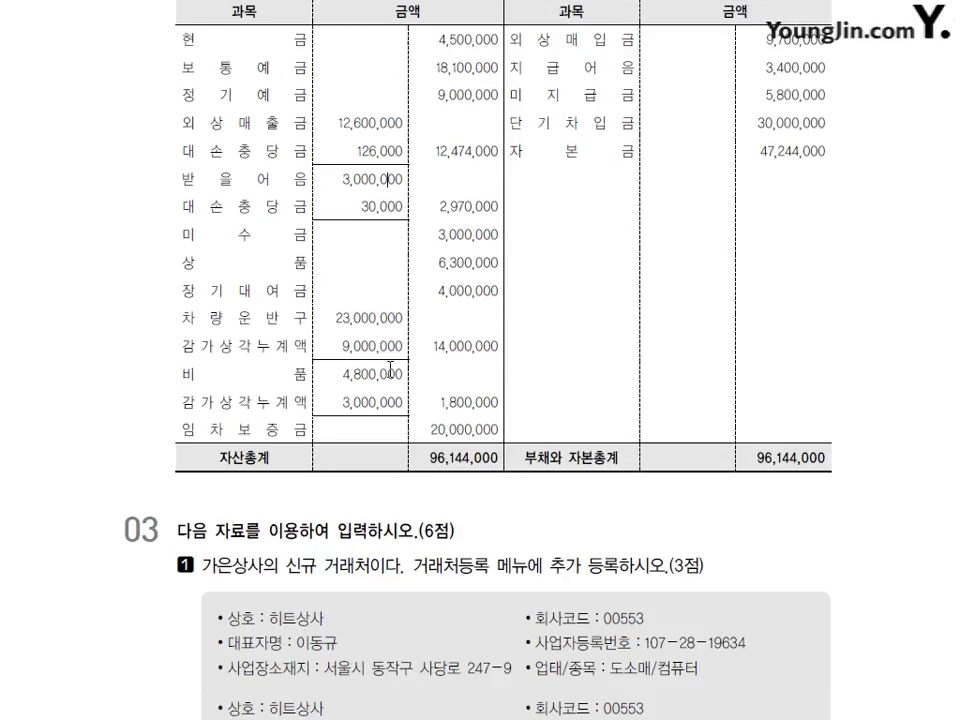
scroll(390, 370, down, 5)
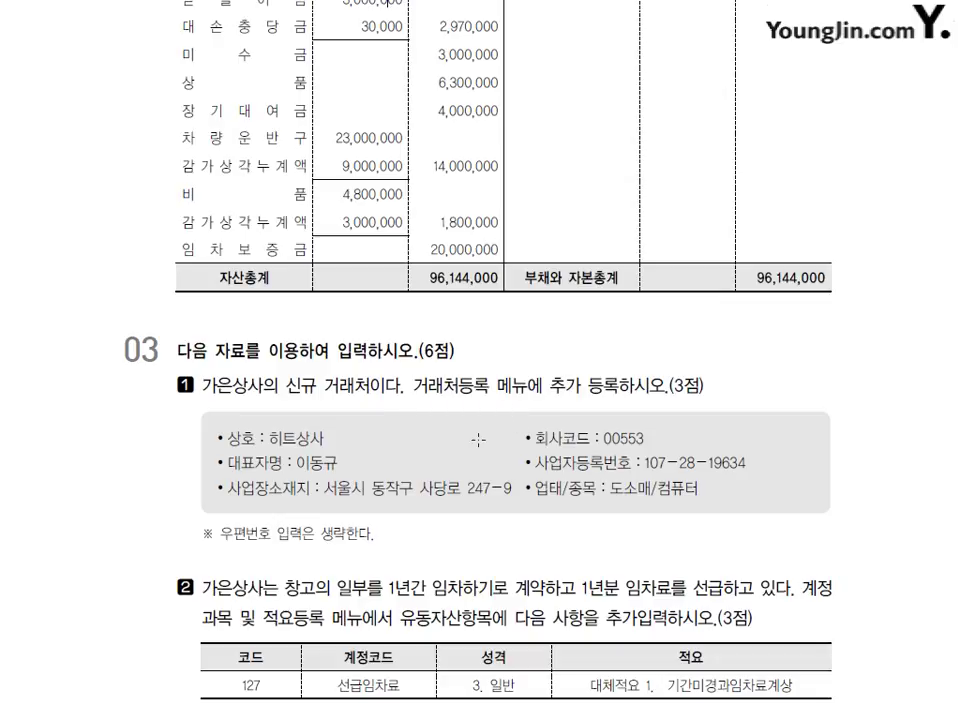
drag(413, 396, 500, 398)
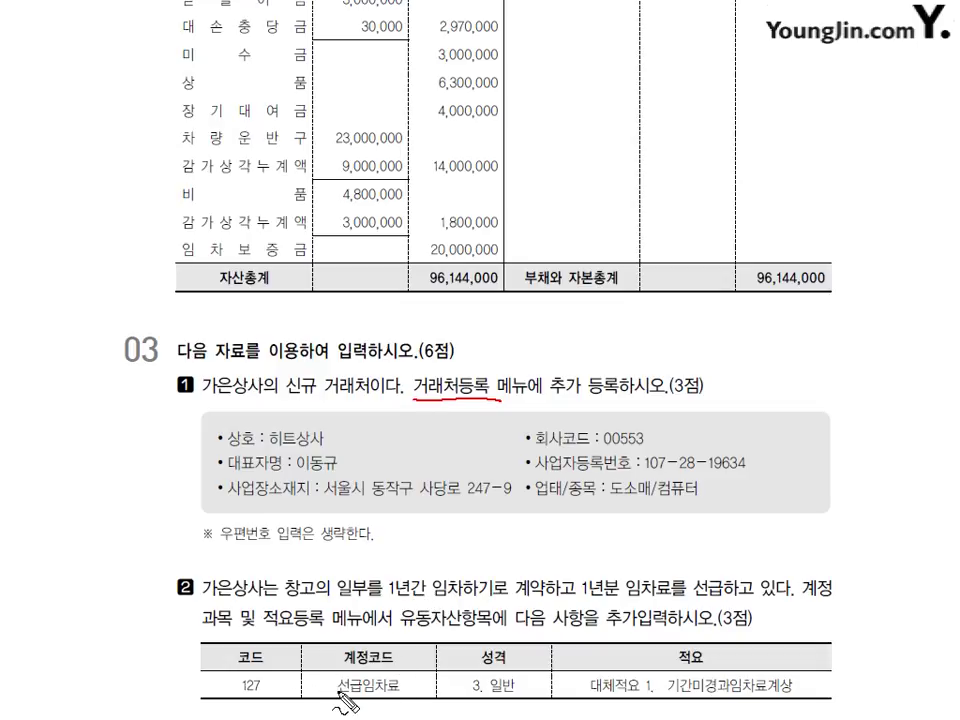
mouse_move(320, 703)
mouse_down()
mouse_move(272, 660)
mouse_move(367, 703)
mouse_up()
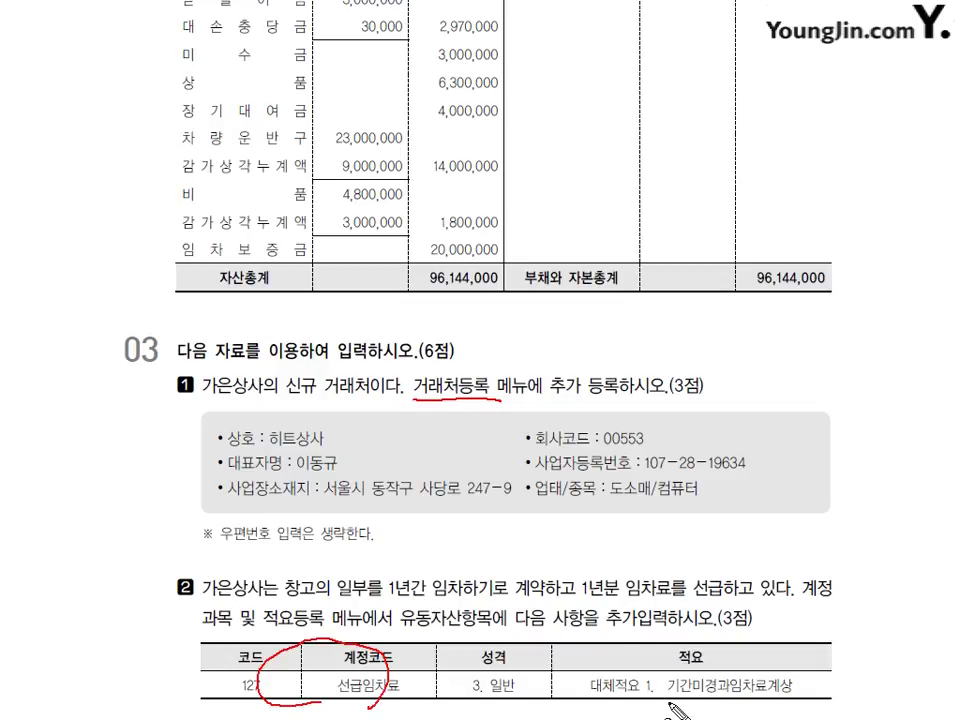
drag(665, 700, 624, 703)
drag(478, 692, 515, 668)
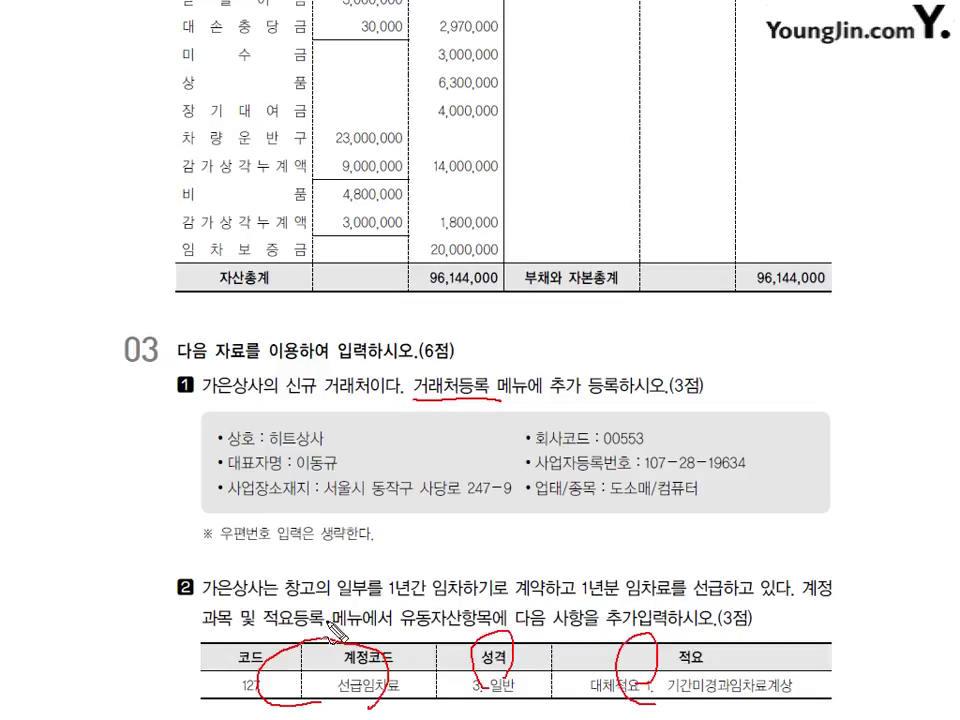
drag(797, 598, 832, 593)
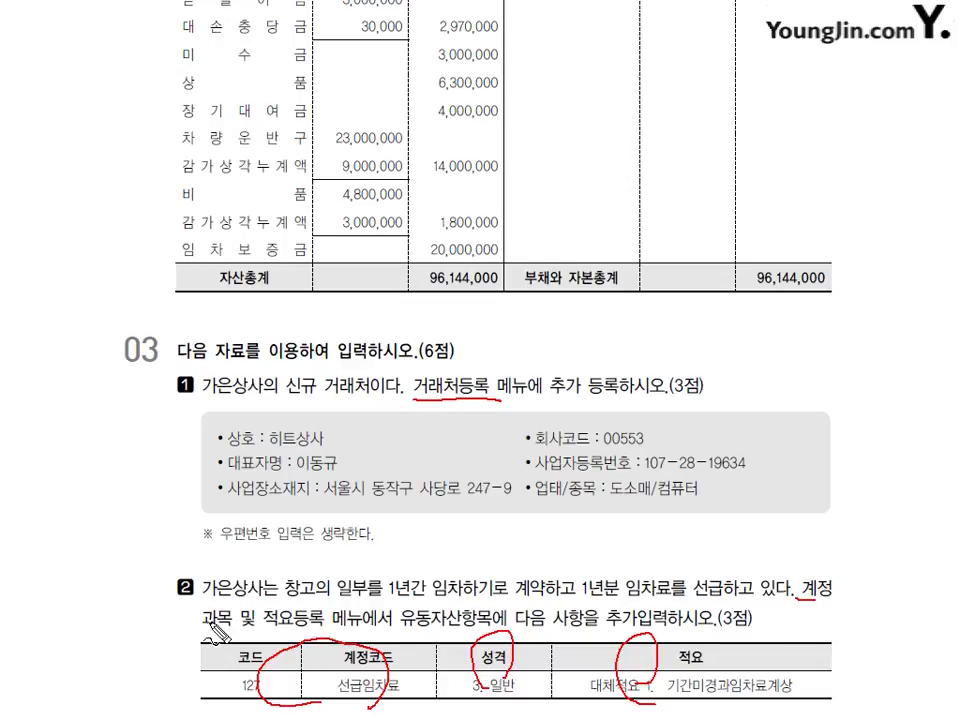
drag(204, 624, 290, 621)
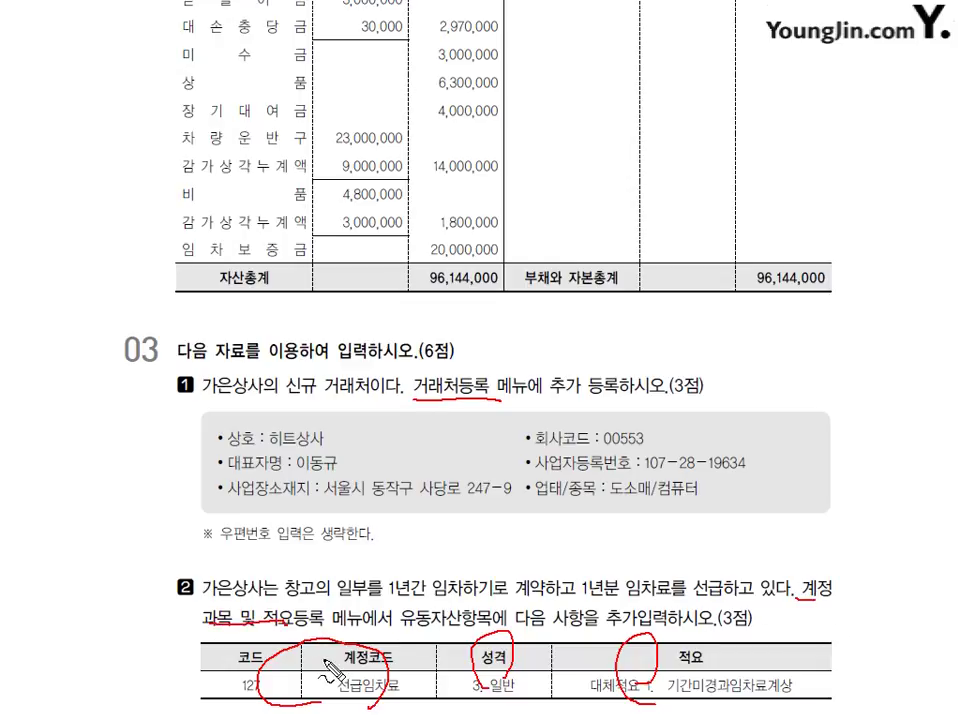
key(Escape)
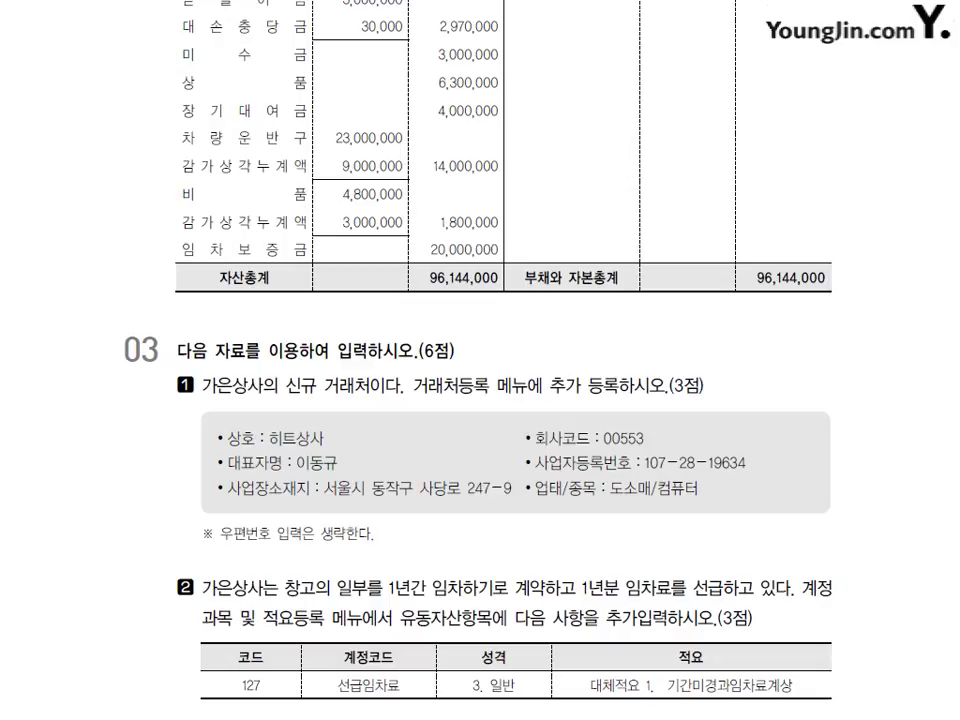
key(alt+Tab)
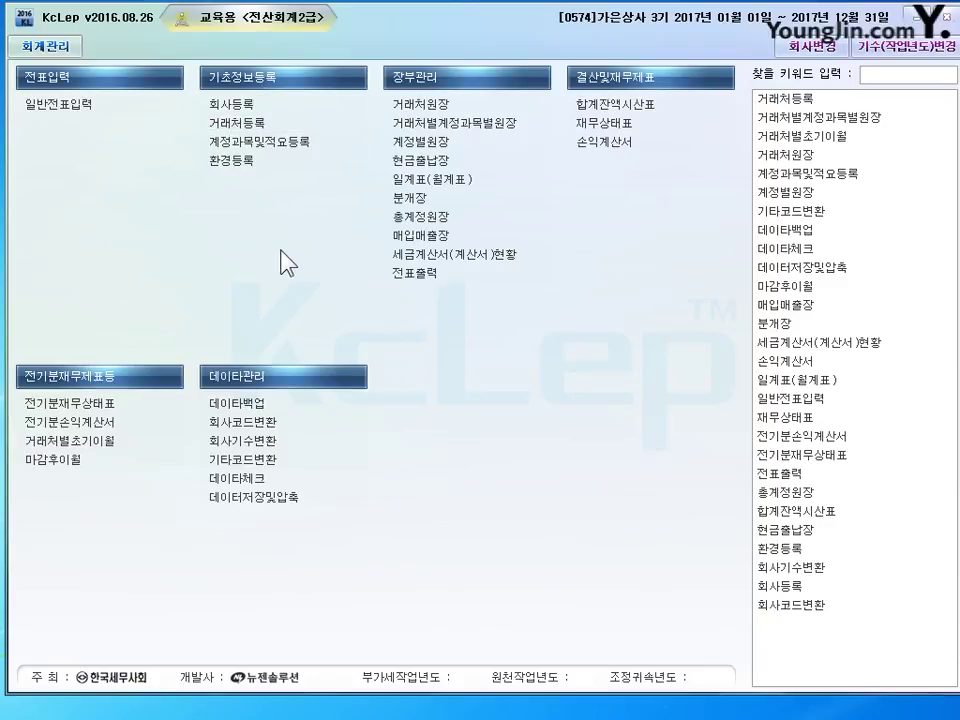
- In 거래처등록, start a new client with code 00553
click(237, 122)
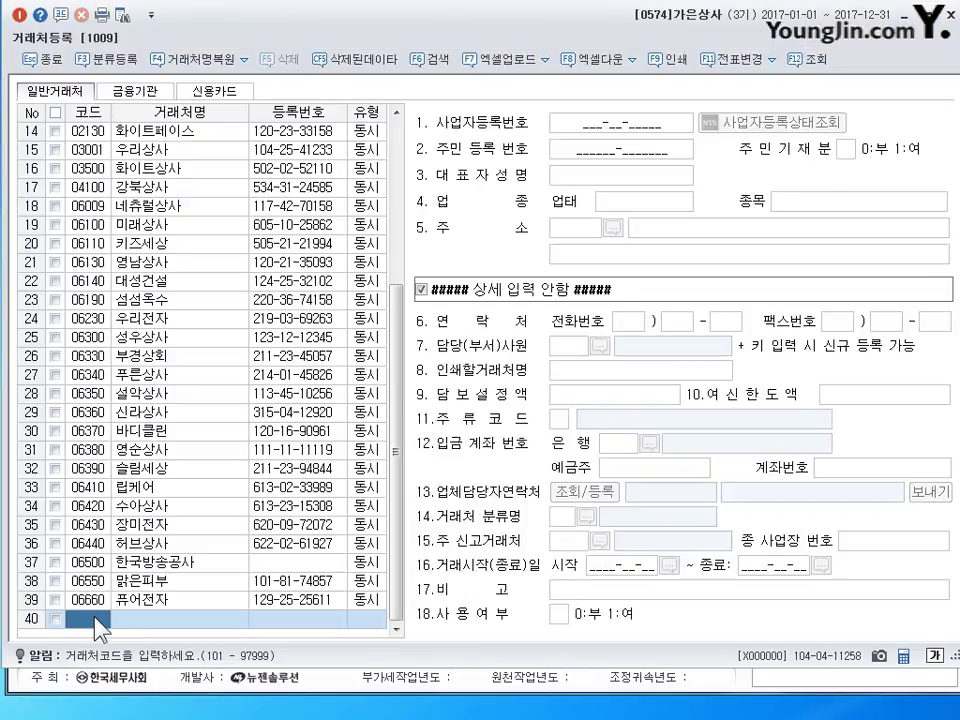
text(553)
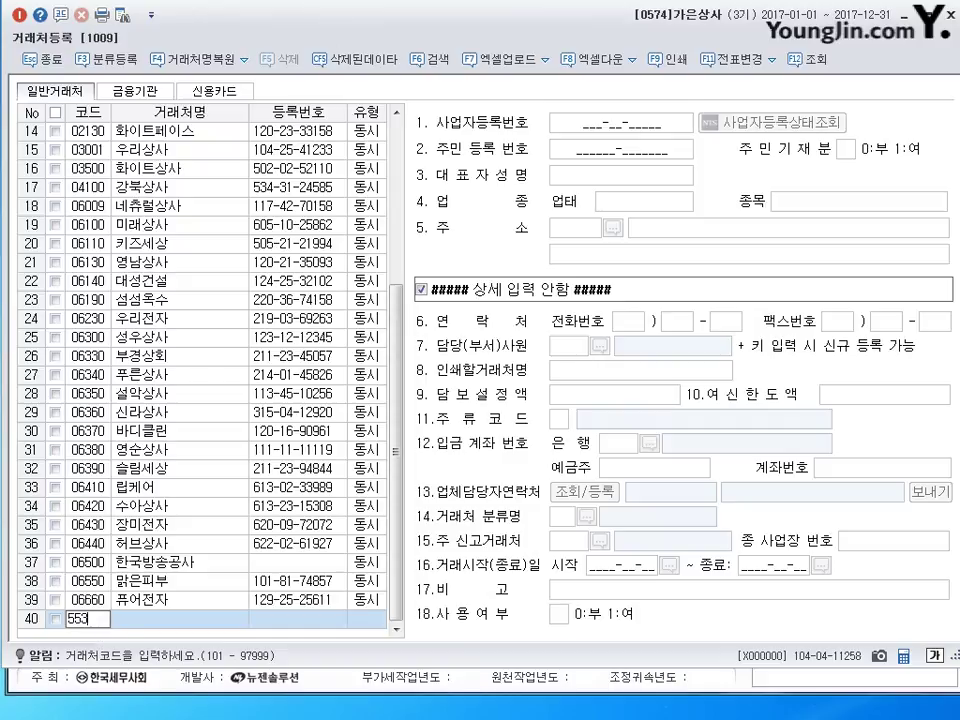
key(Return)
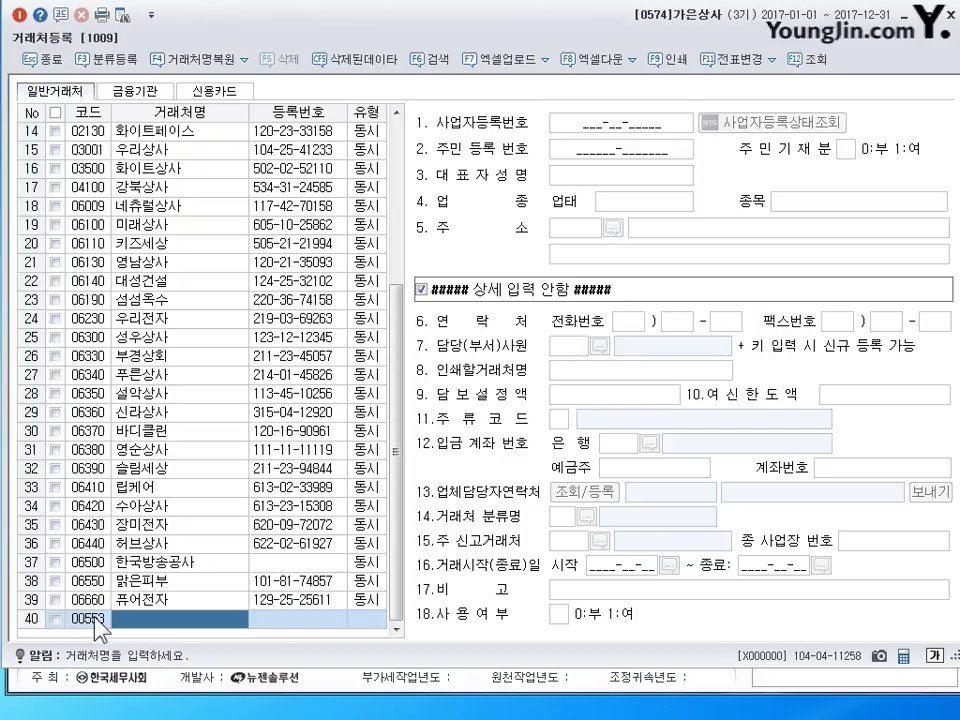
- Name the client 히트상사 and set its type to 3:동시
text(히트쇼)
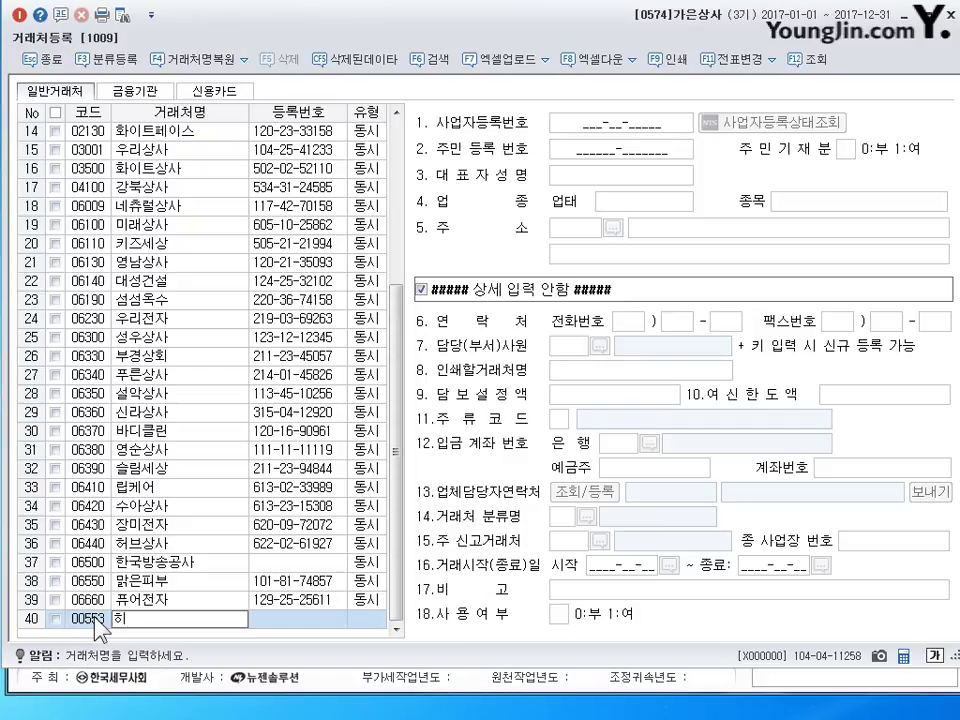
key(BackSpace)
text(상사)
key(Return)
key(Return)
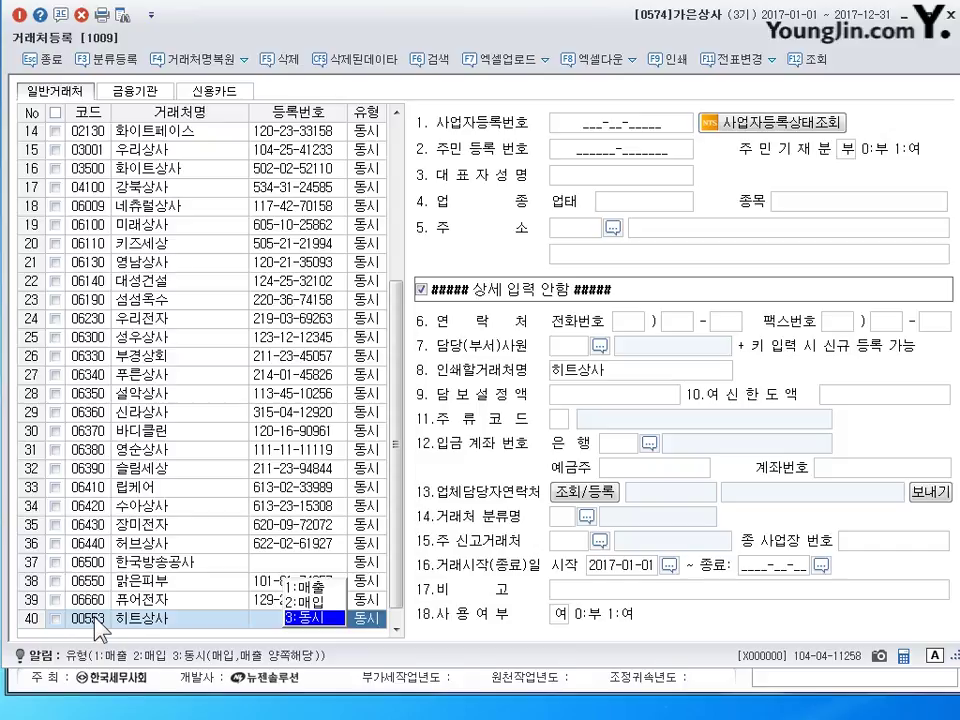
key(Return)
key(Up)
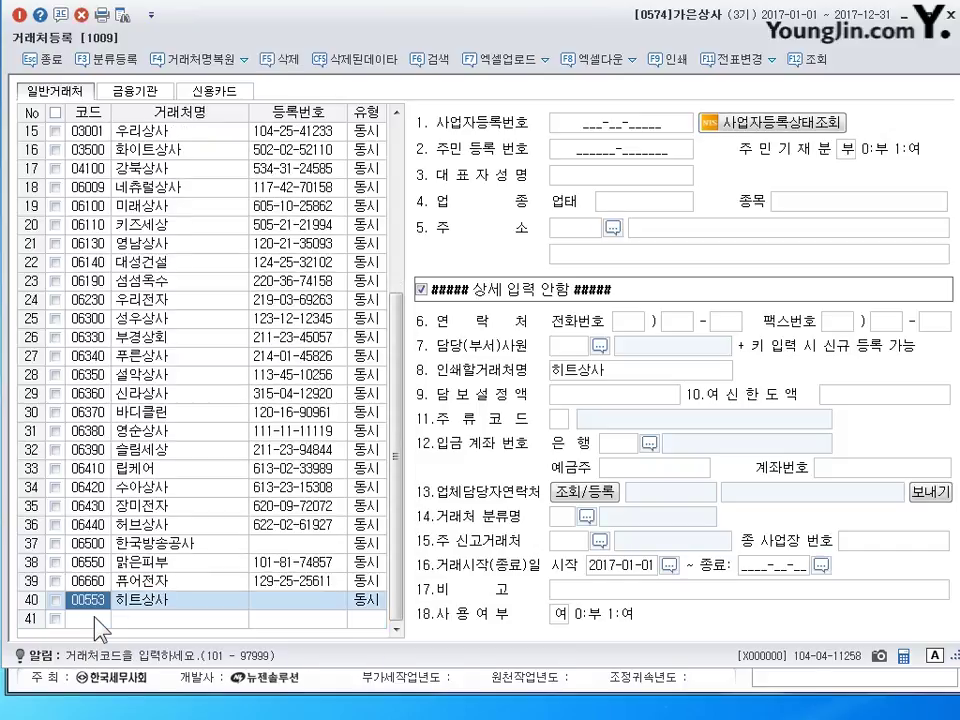
key(Return)
key(Return)
key(Return)
key(Return)
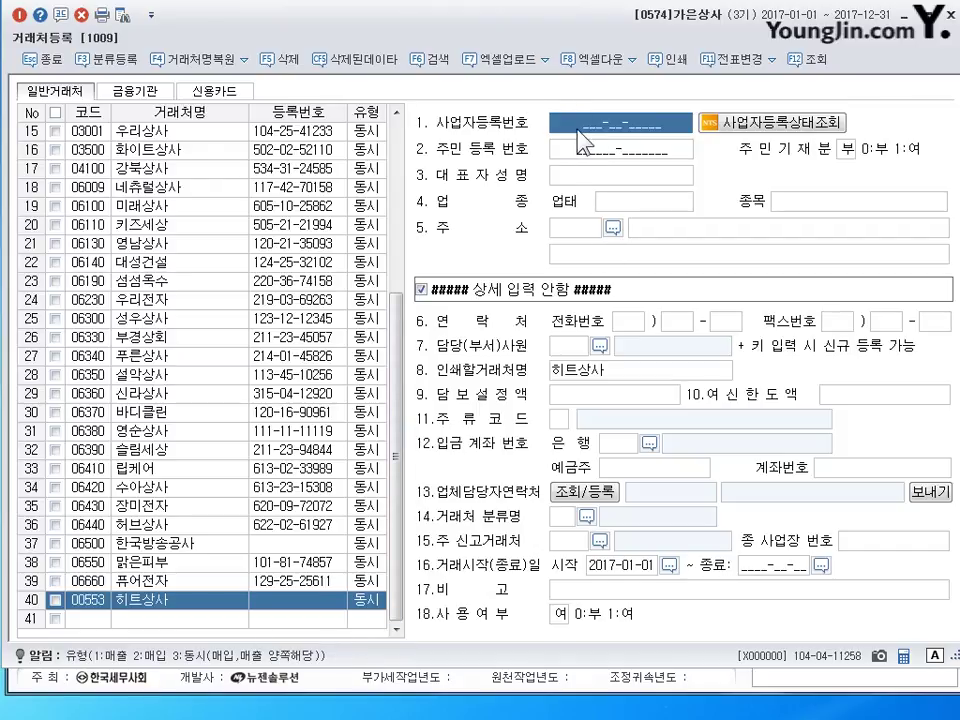
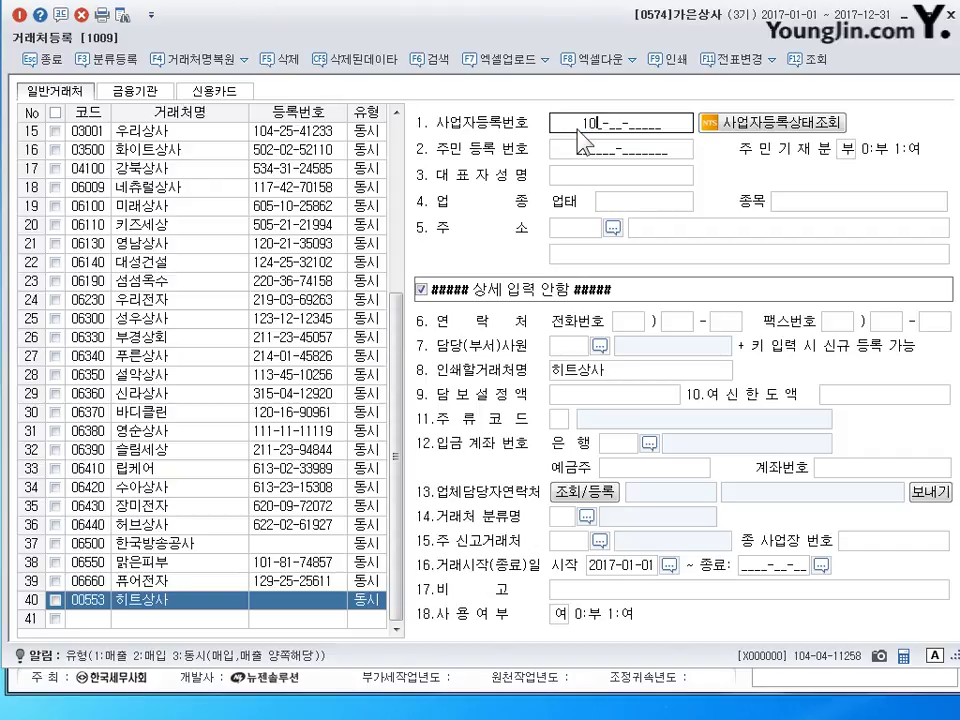
- Enter 히트상사's business registration number, representative's name, and 업태 도소매
key(Return)
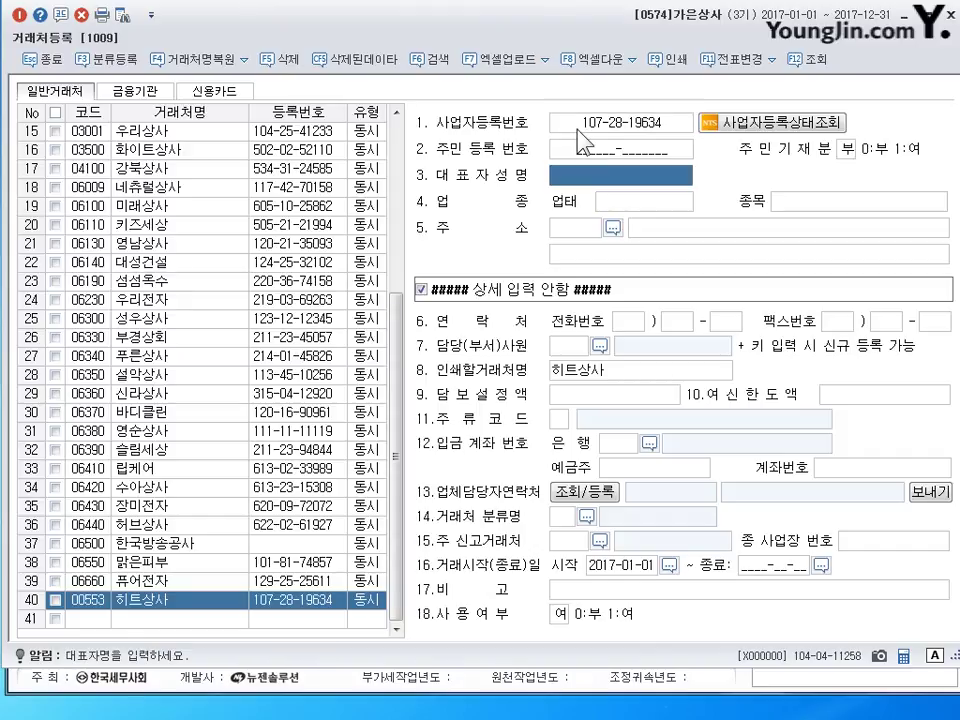
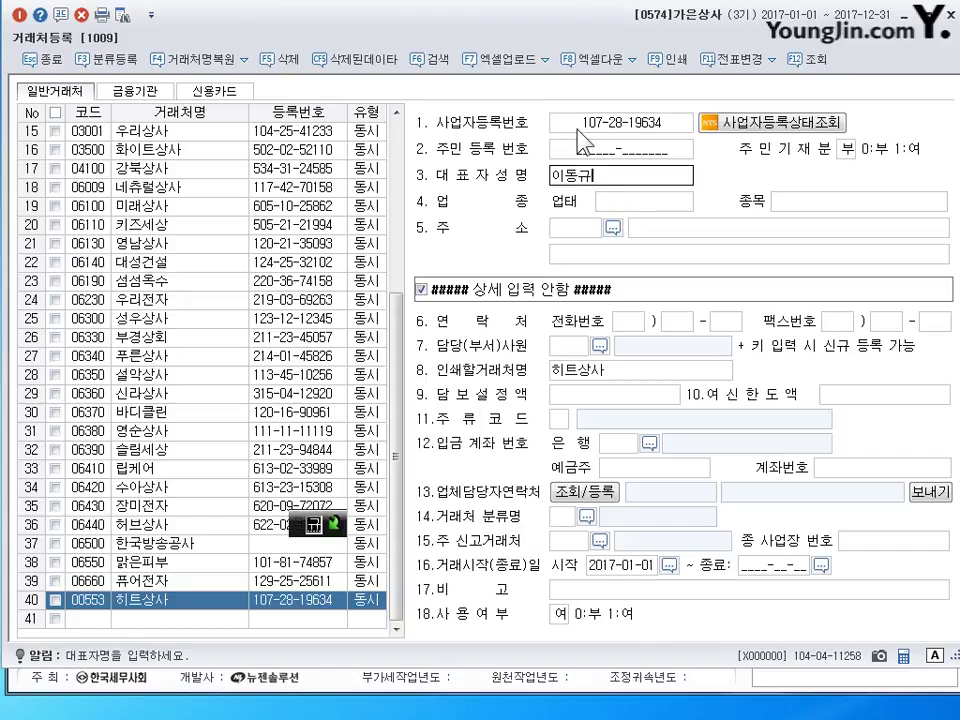
key(Return)
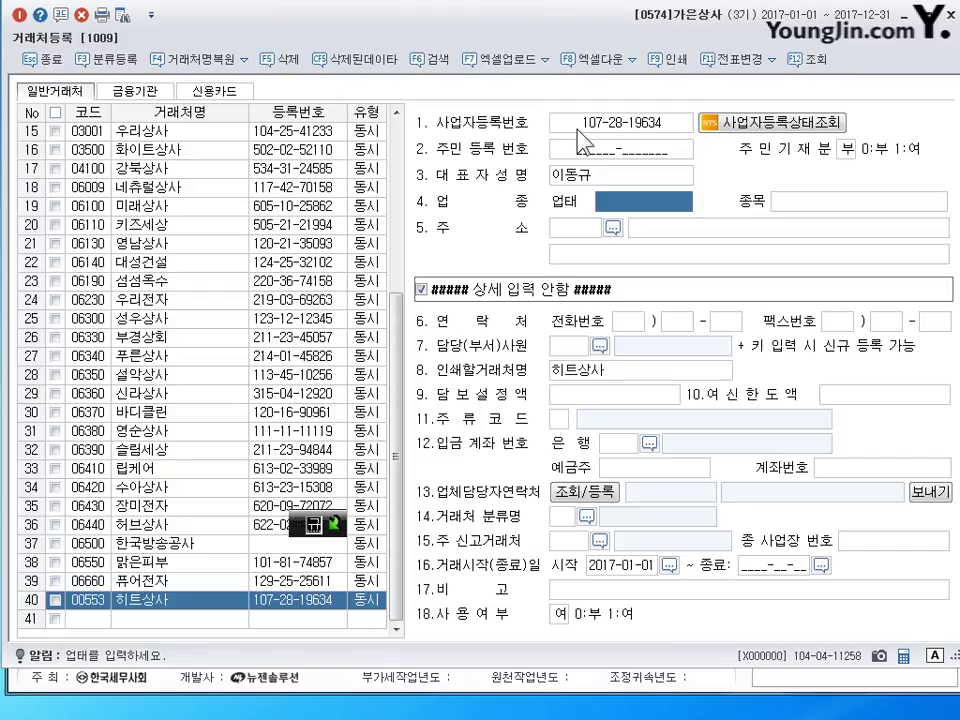
key(Return)
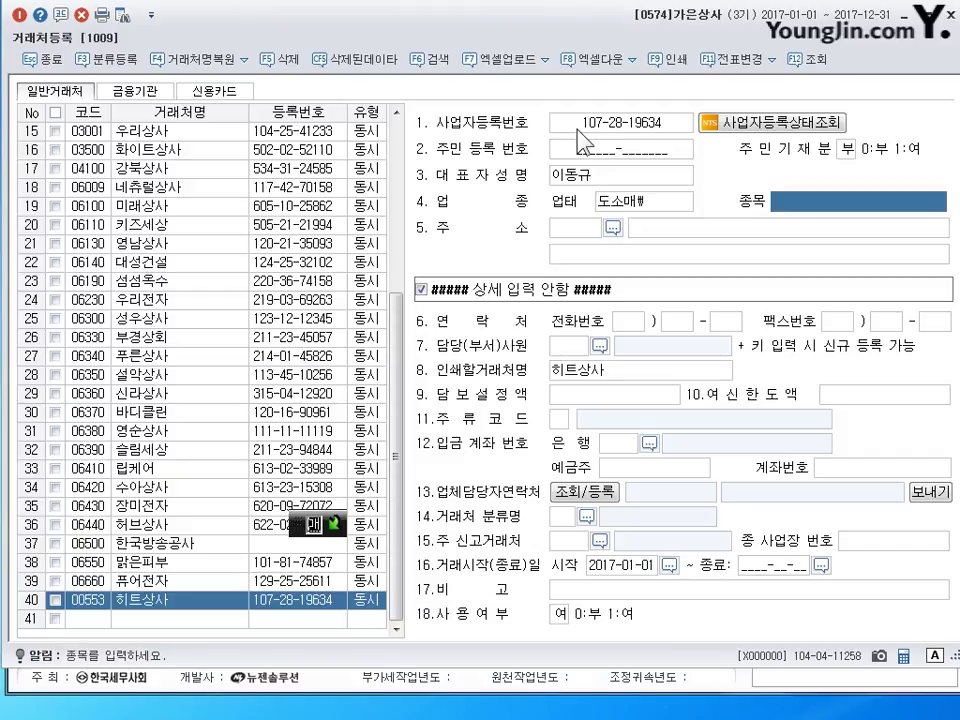
key(shift+Tab)
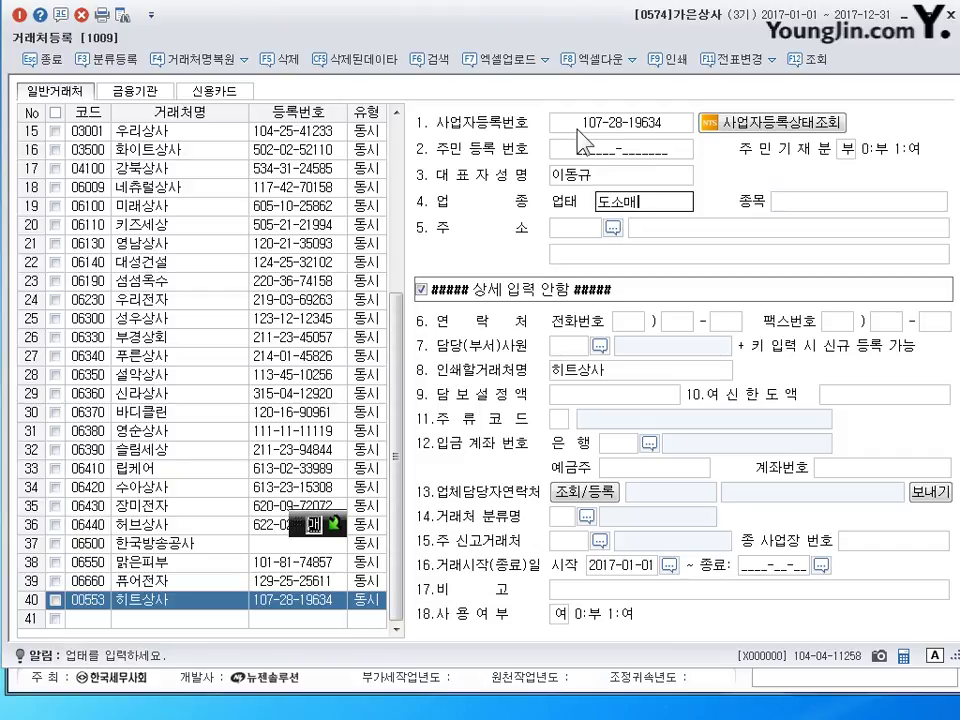
key(Return)
- Set 종목 to 컴퓨터, enter the client's street address, and save the row
text(컴퓨터)
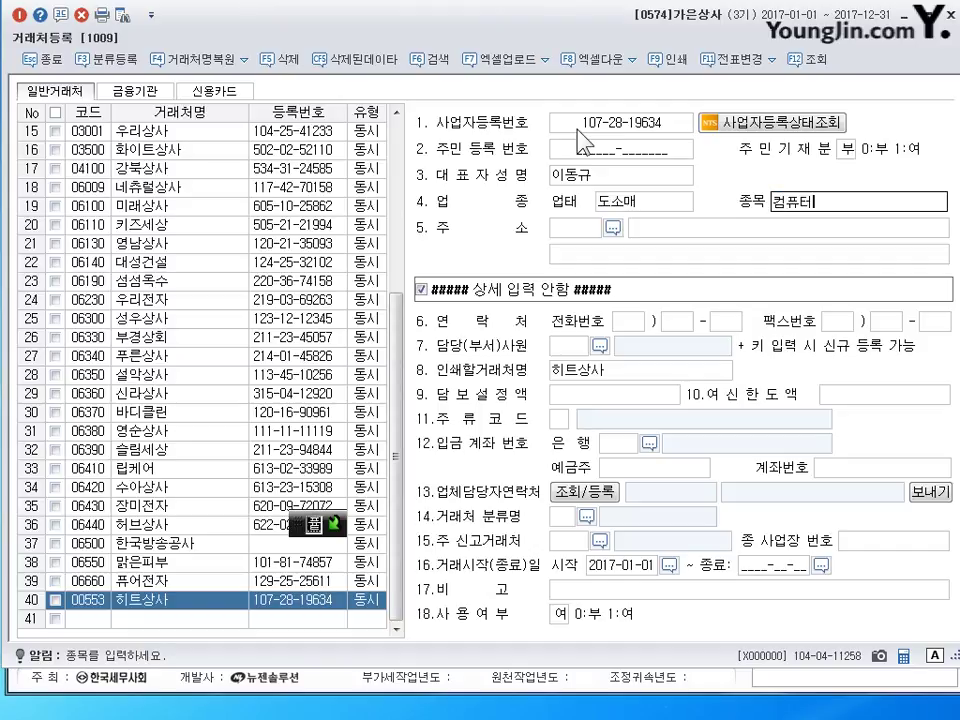
key(Return)
key(Return)
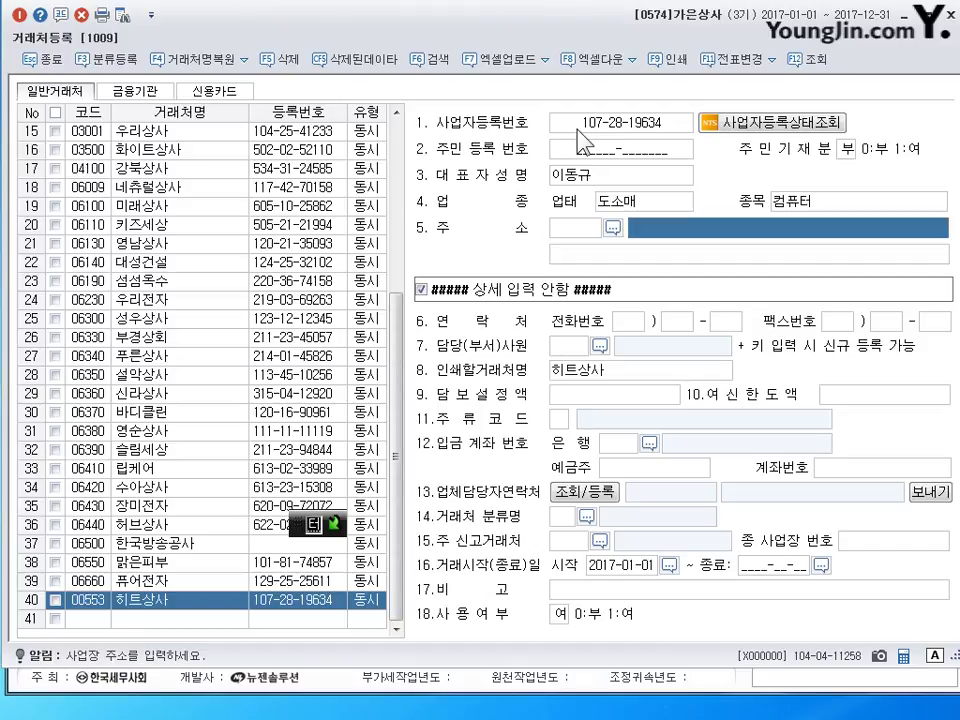
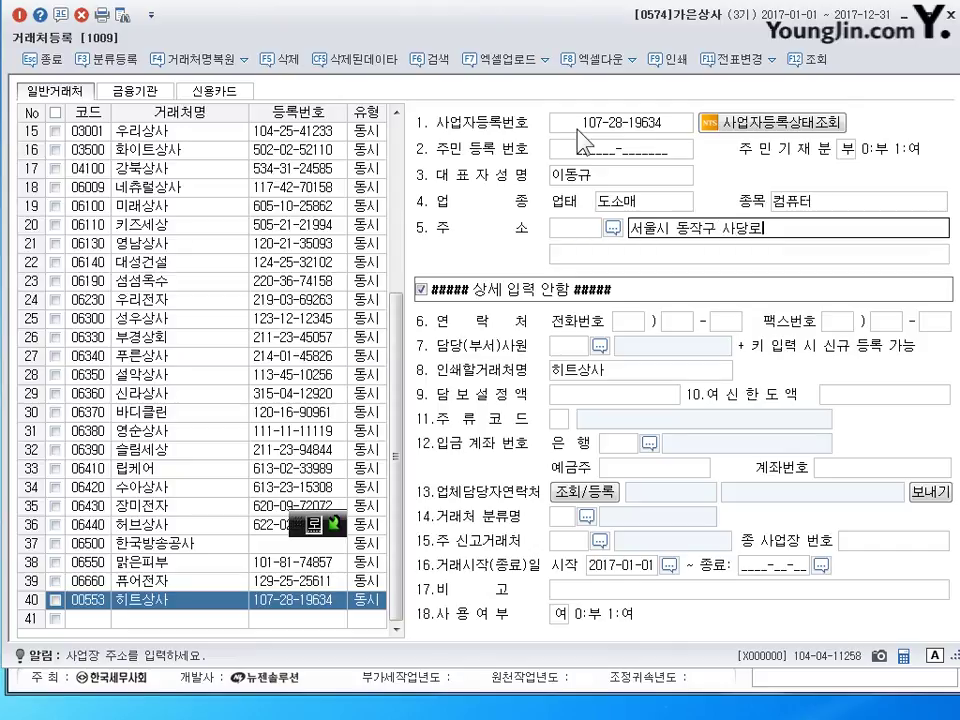
key(Return)
key(Return)
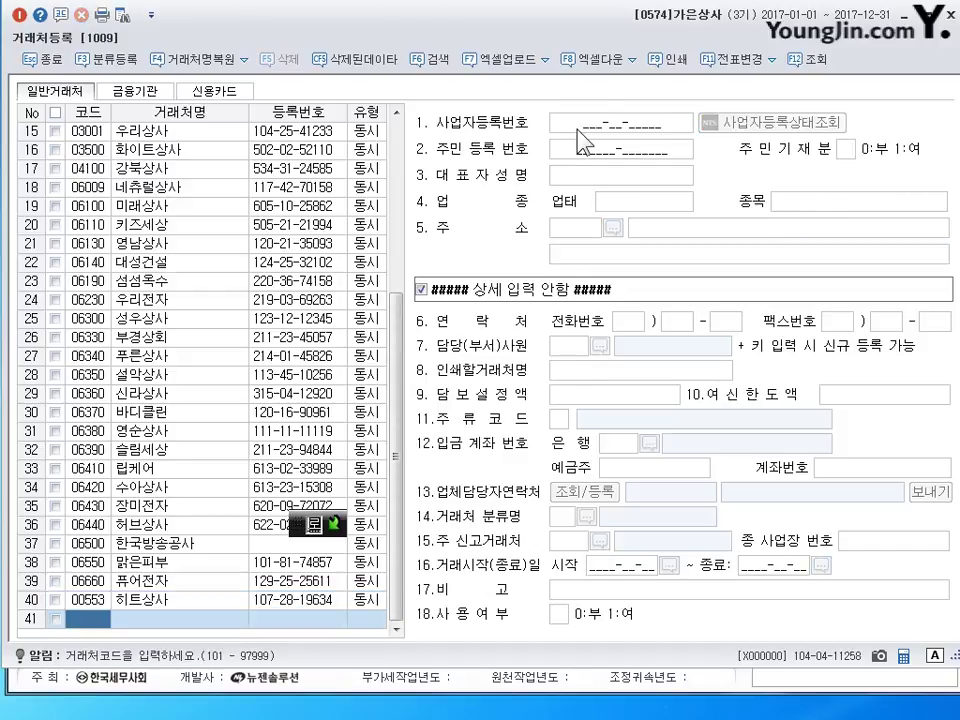
- In 계정과목및적요등록, rename account 0127 to 선급임차료 with 성격 3.일반
click(936, 15)
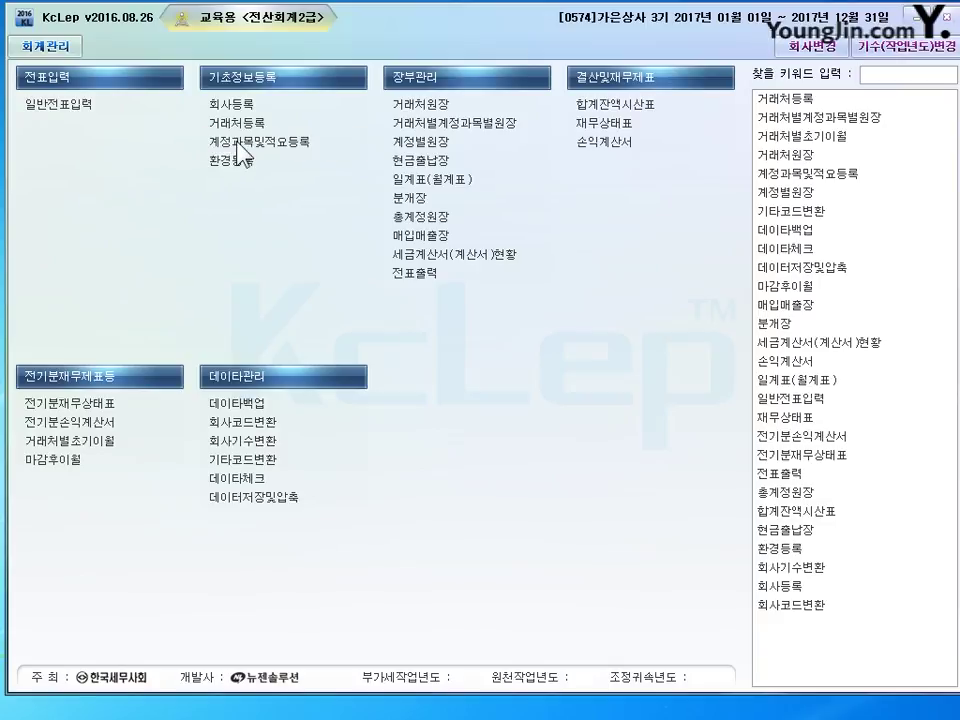
click(243, 140)
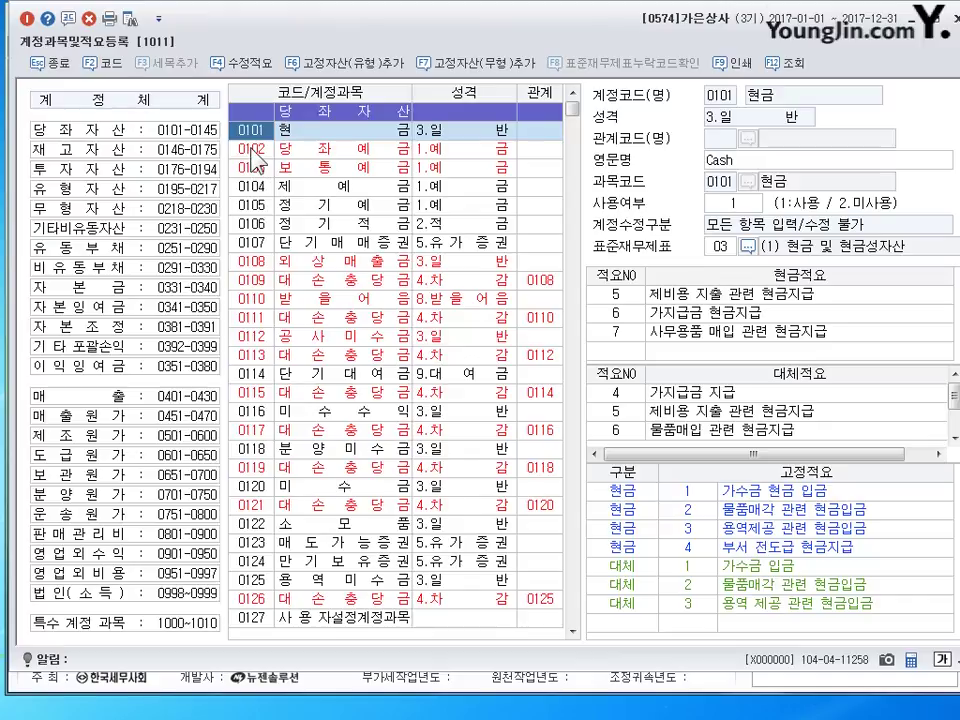
key(Page_Down)
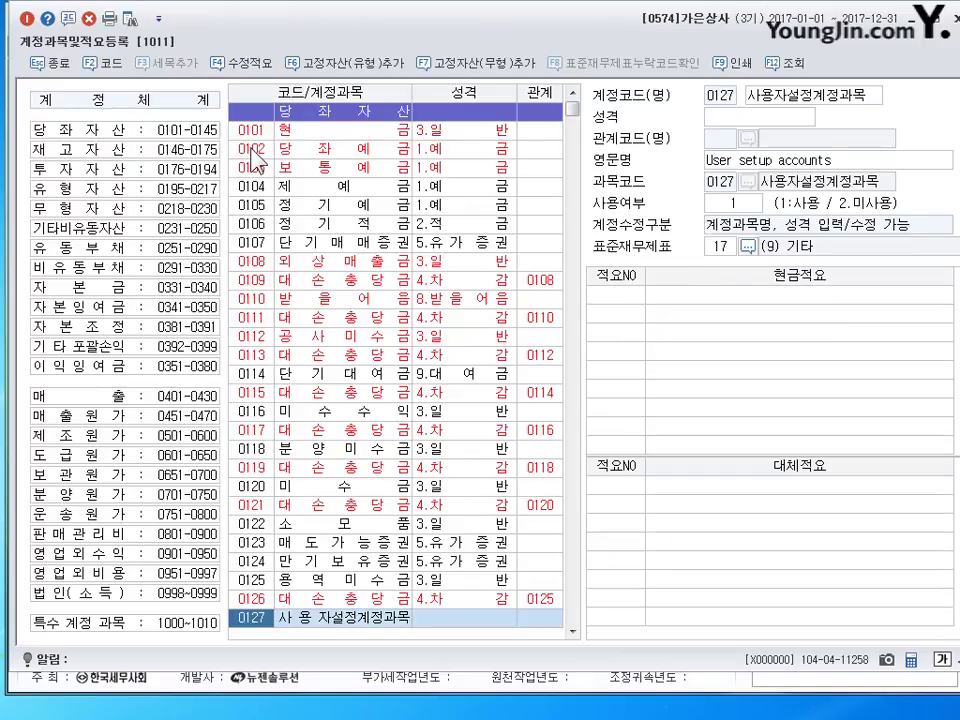
scroll(362, 245, down, 4)
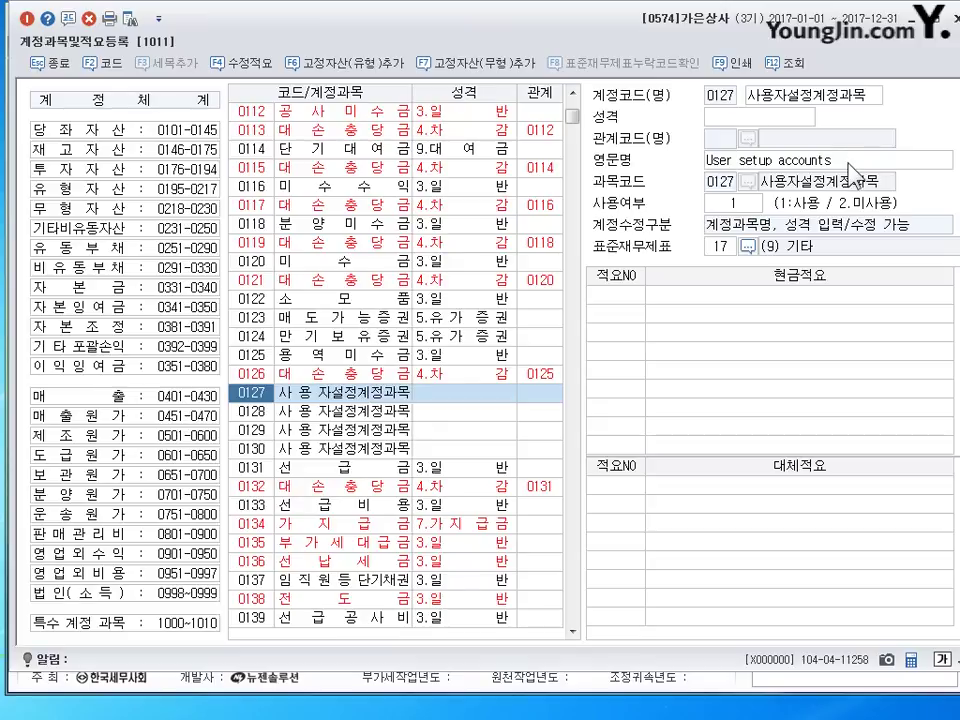
click(776, 99)
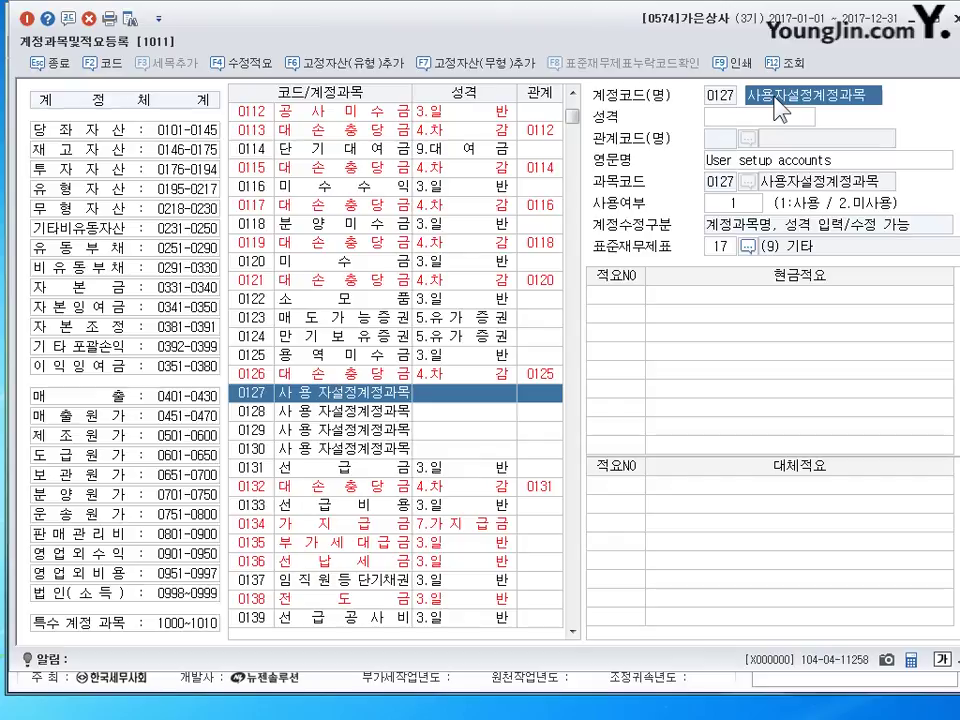
text(선급임차료)
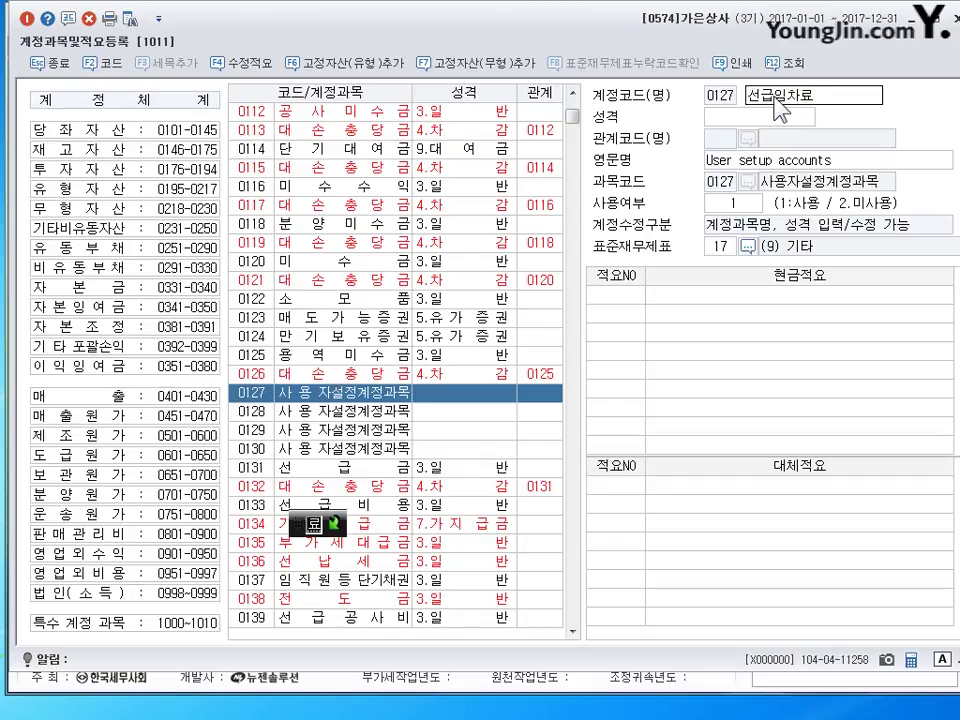
key(Return)
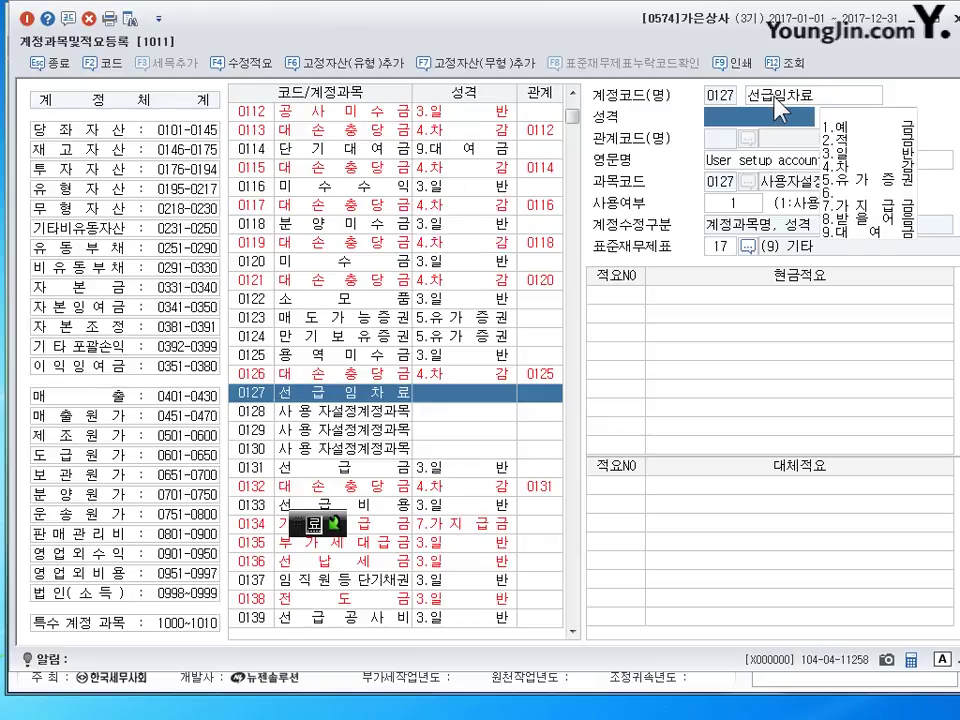
key(3)
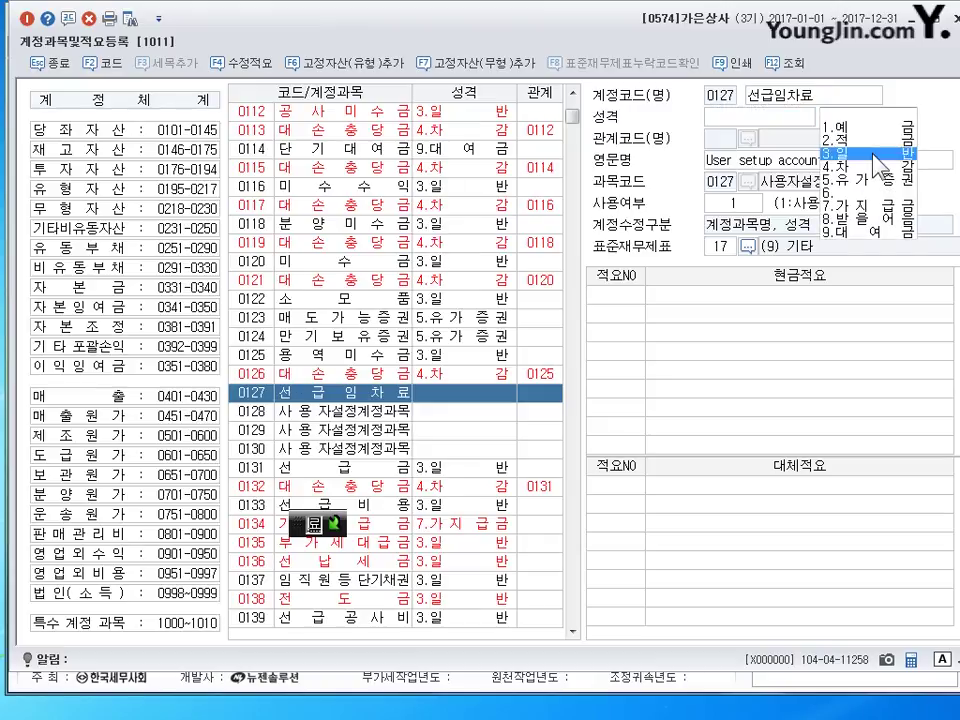
key(Return)
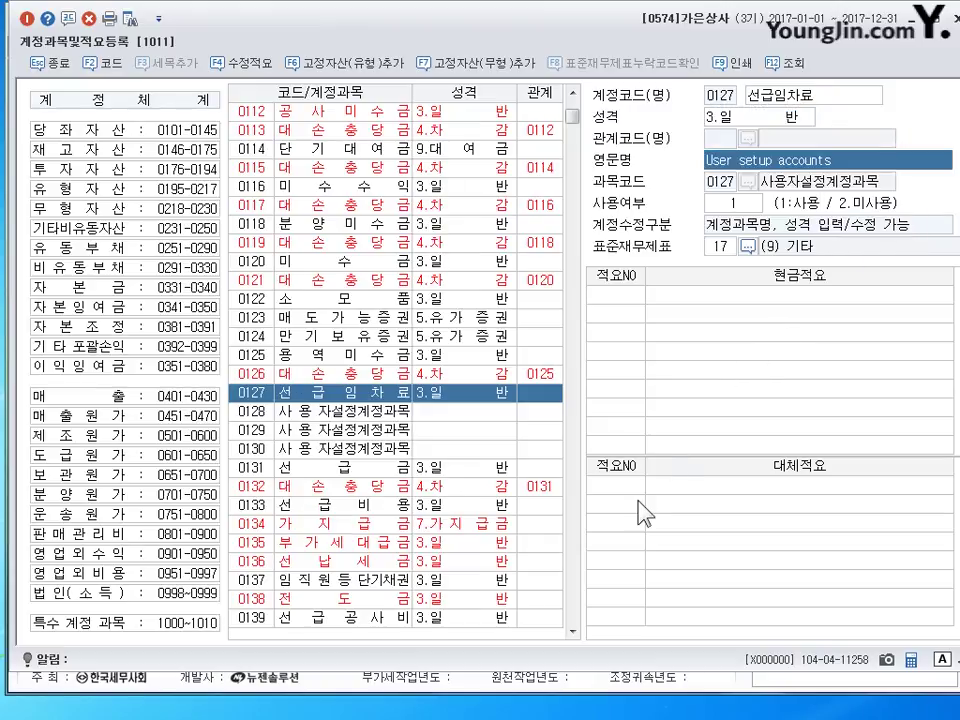
- Add 대체적요 1 reading 기간미경과임차료계상 to account 0127
click(631, 489)
text(1)
key(Return)
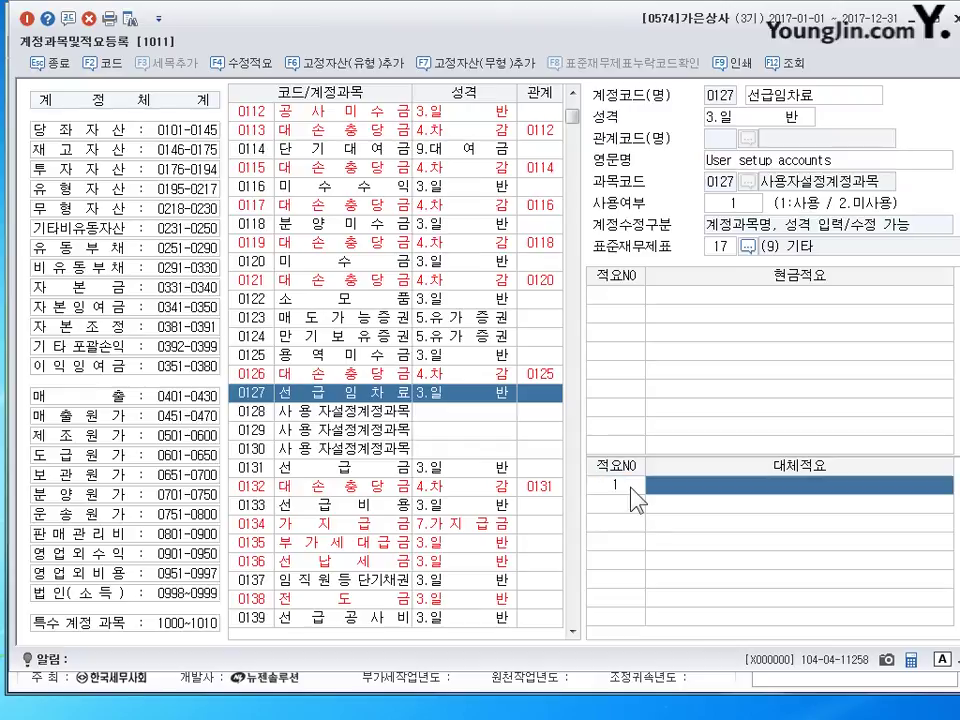
key(Hangul)
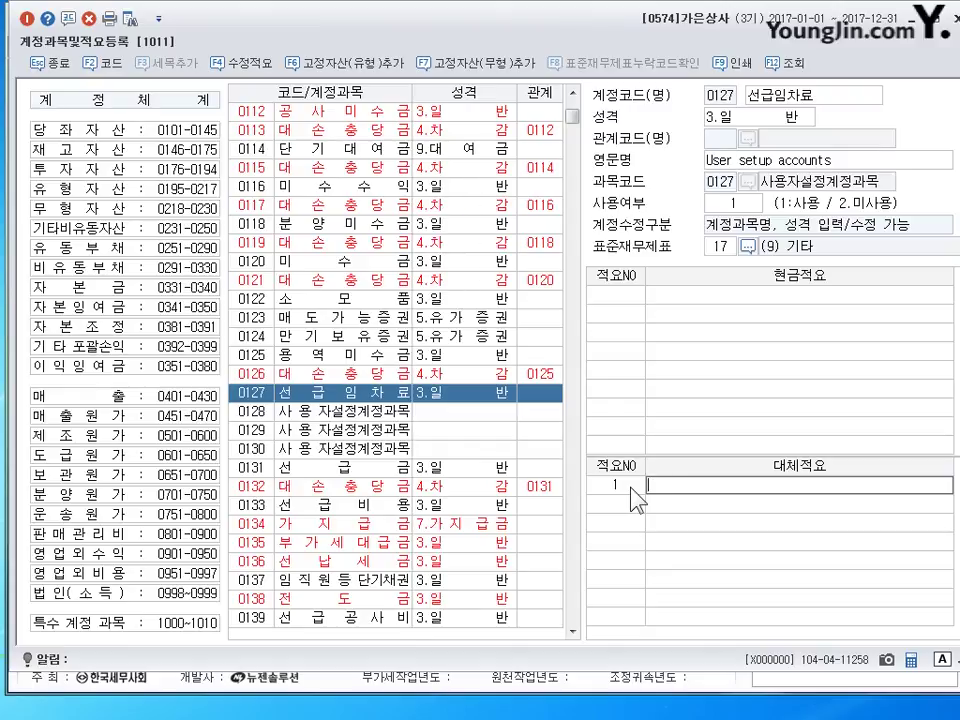
text(기간미경과)
text(이)
text(ㅁ차료계사)
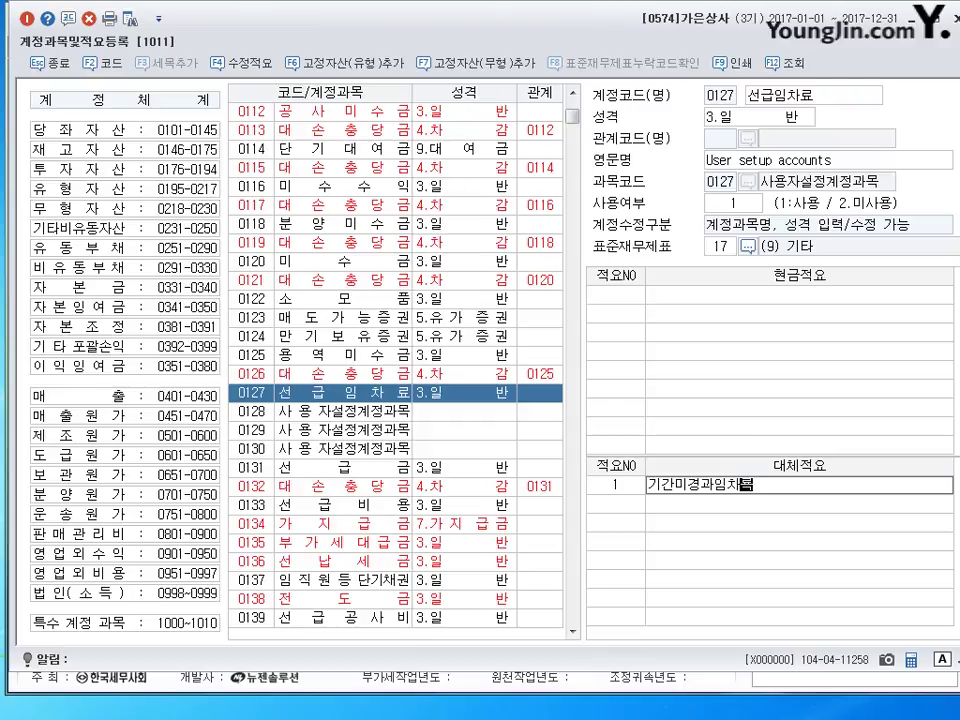
text(ㅇ)
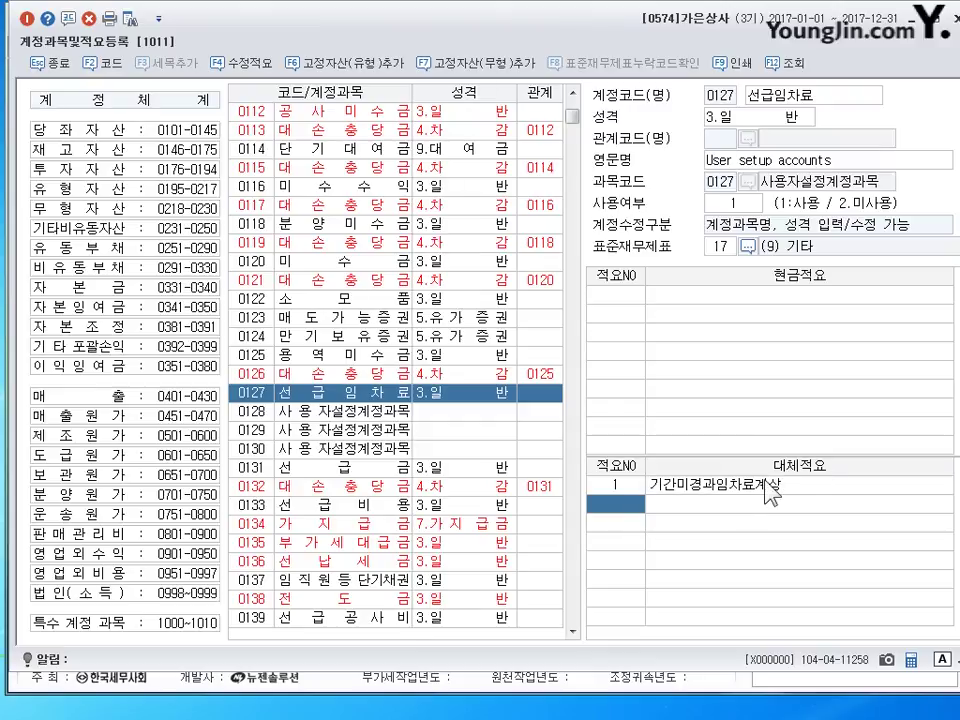
key(Return)
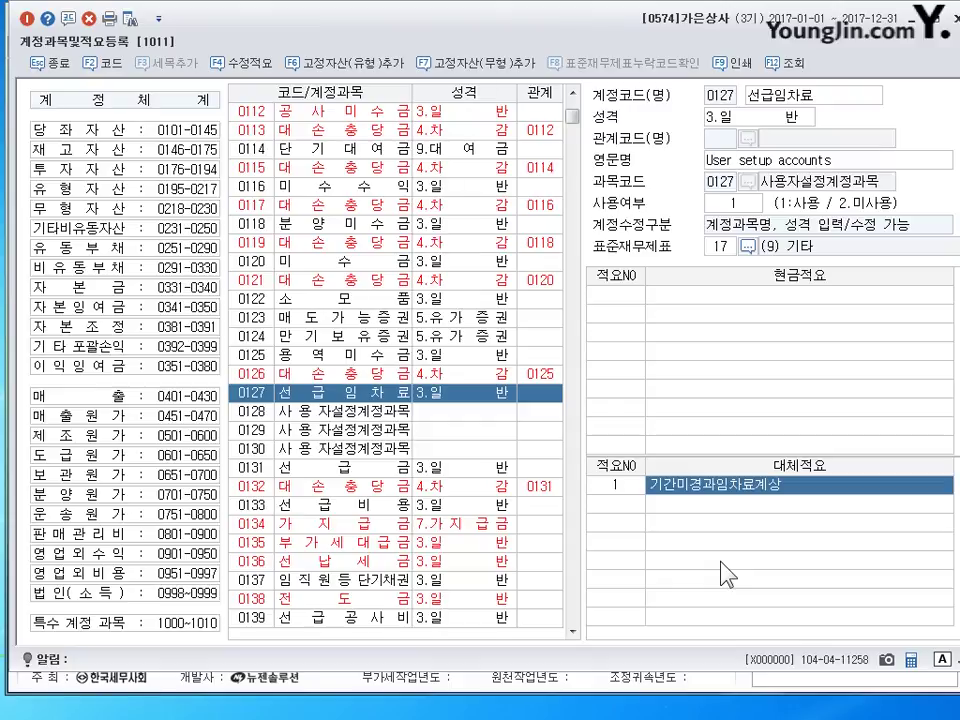
- Close 계정과목및적요등록, scroll to exercise 04, and mark 상품 and 현금 in item 1
click(948, 15)
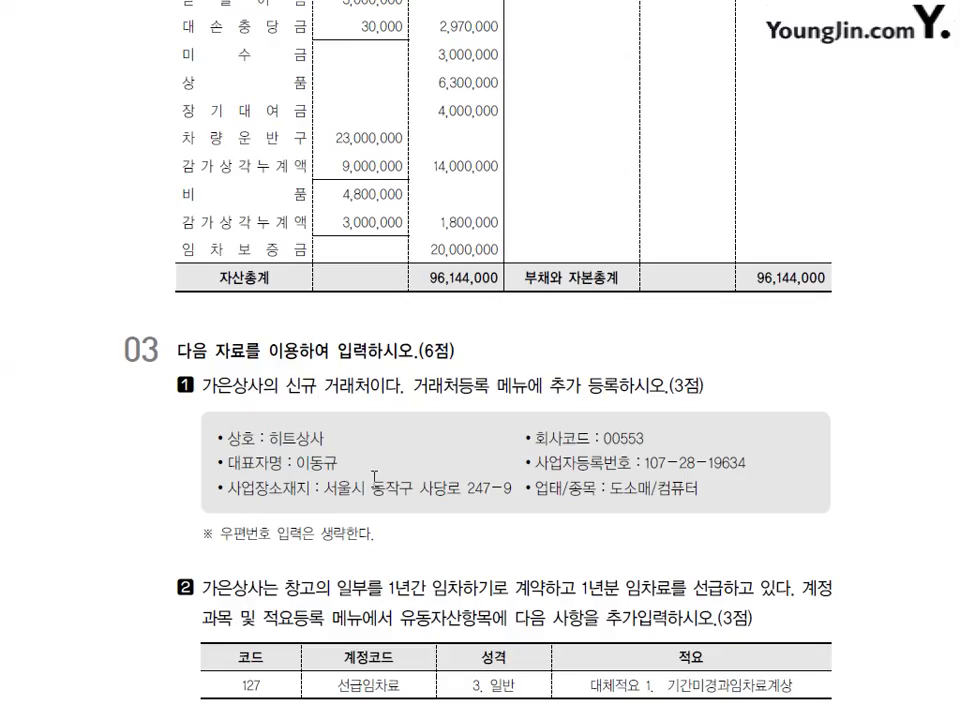
scroll(375, 477, down, 10)
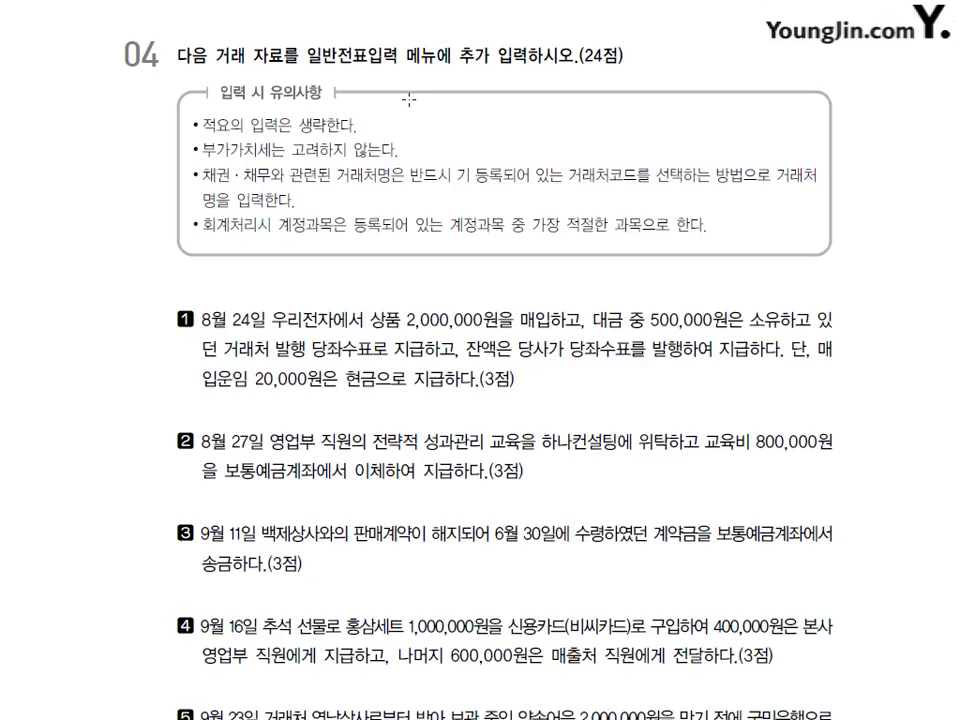
scroll(409, 99, down, 3)
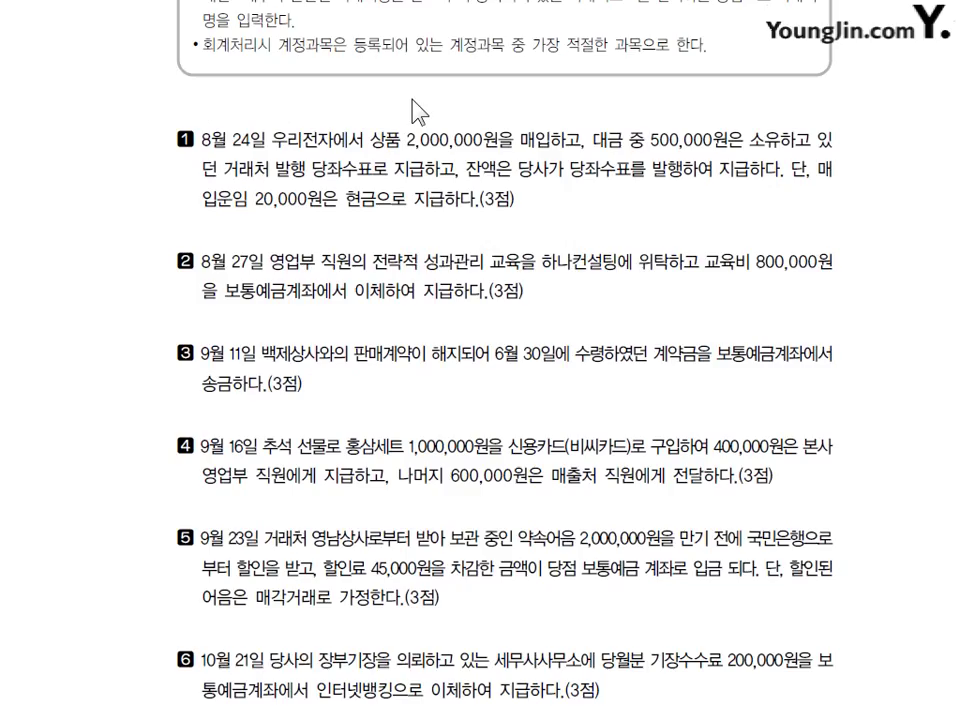
scroll(409, 99, down, 1)
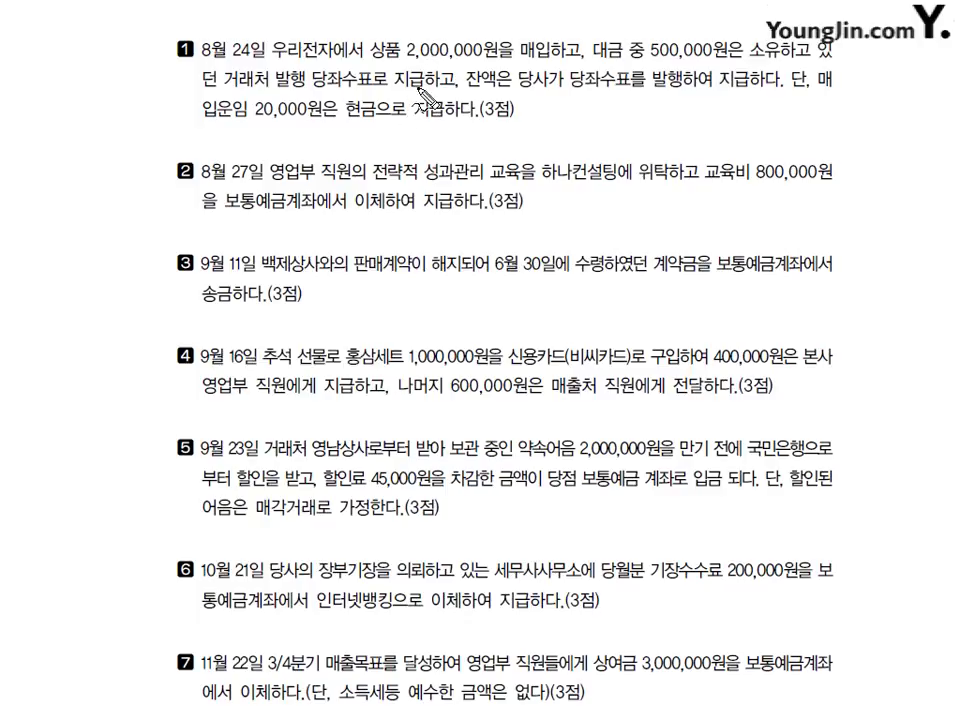
drag(398, 40, 394, 88)
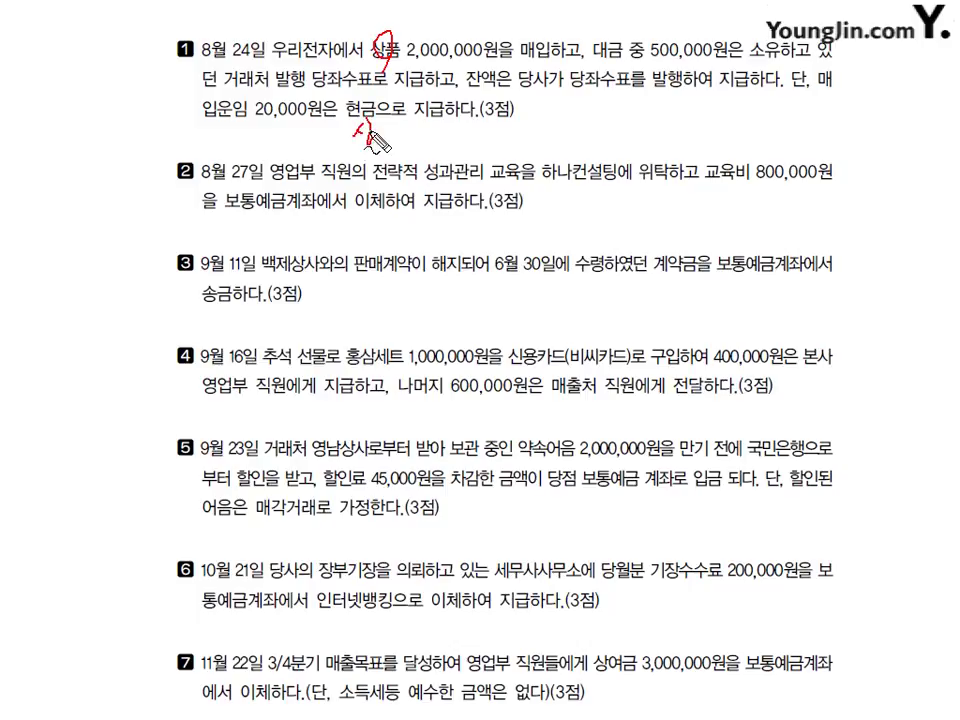